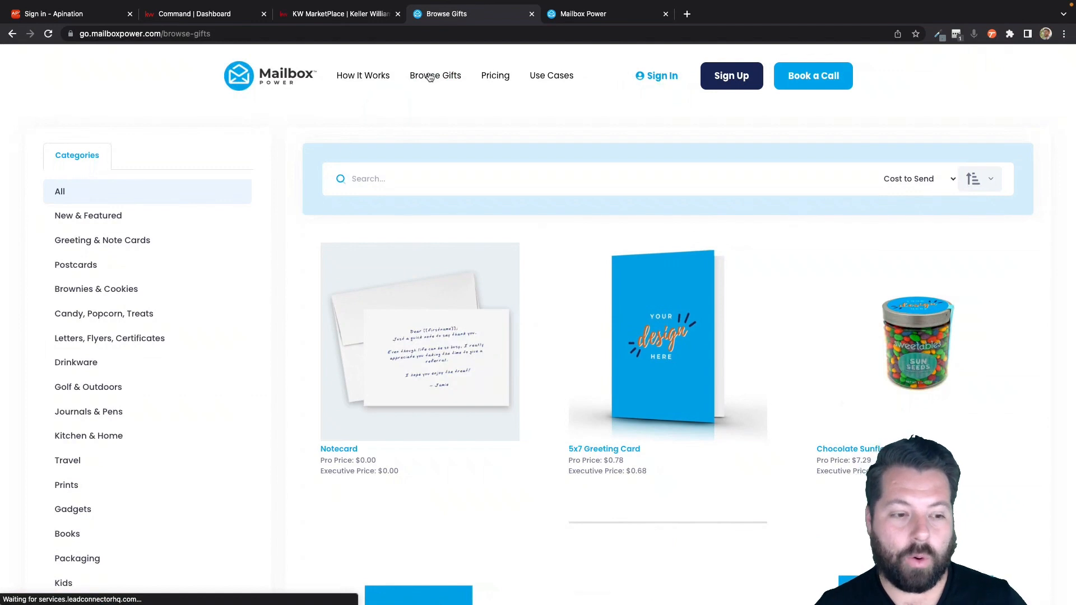
Step: Browse the Drinkware category in the Mailbox Power gift catalog
scroll(119, 368, "down", 1)
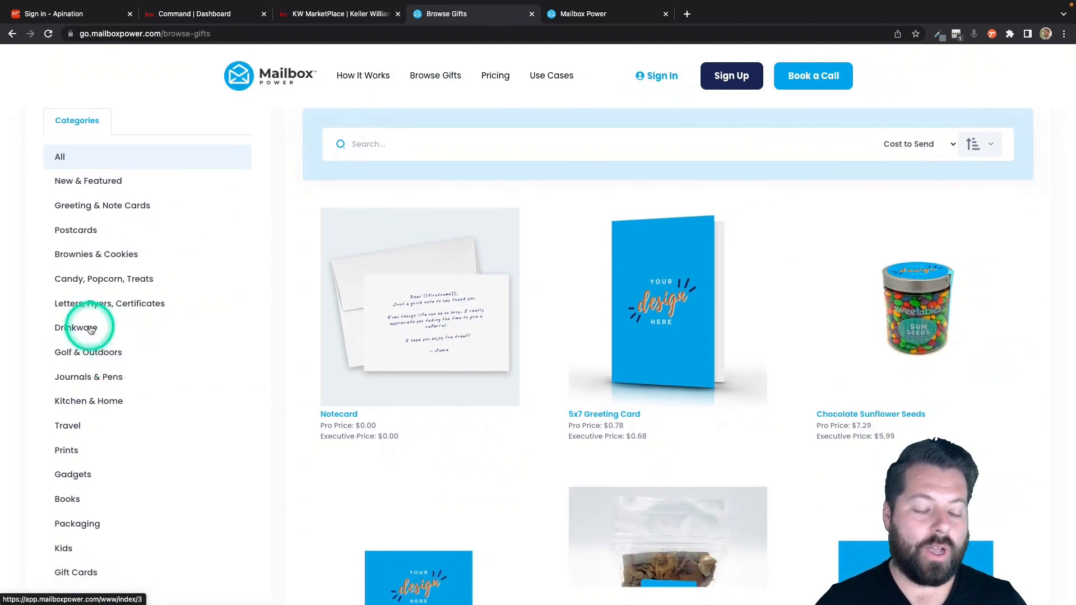
left_click(91, 329)
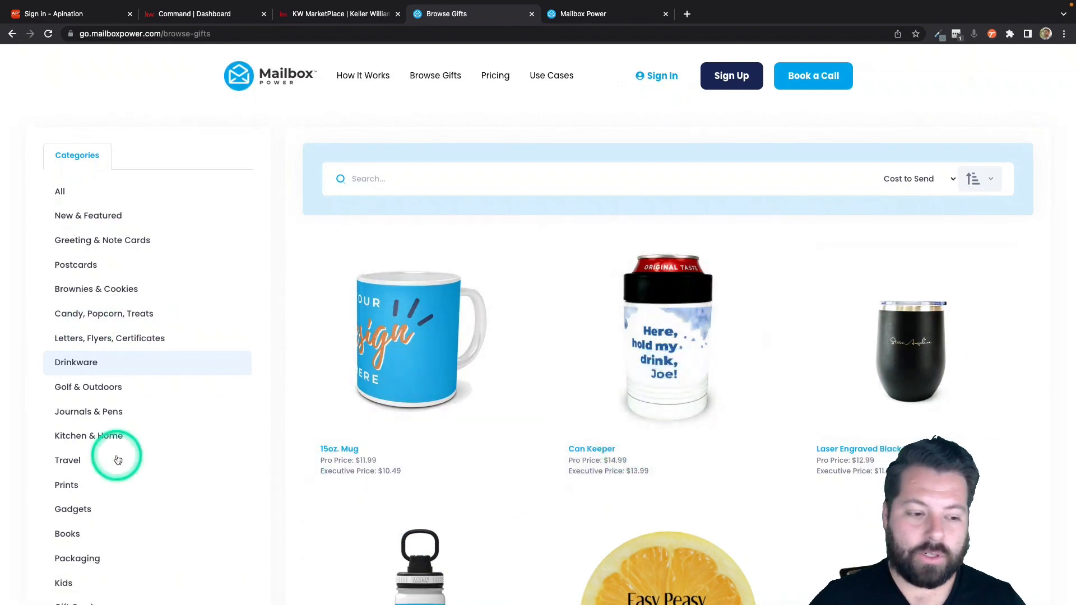
scroll(97, 347, "down", 3)
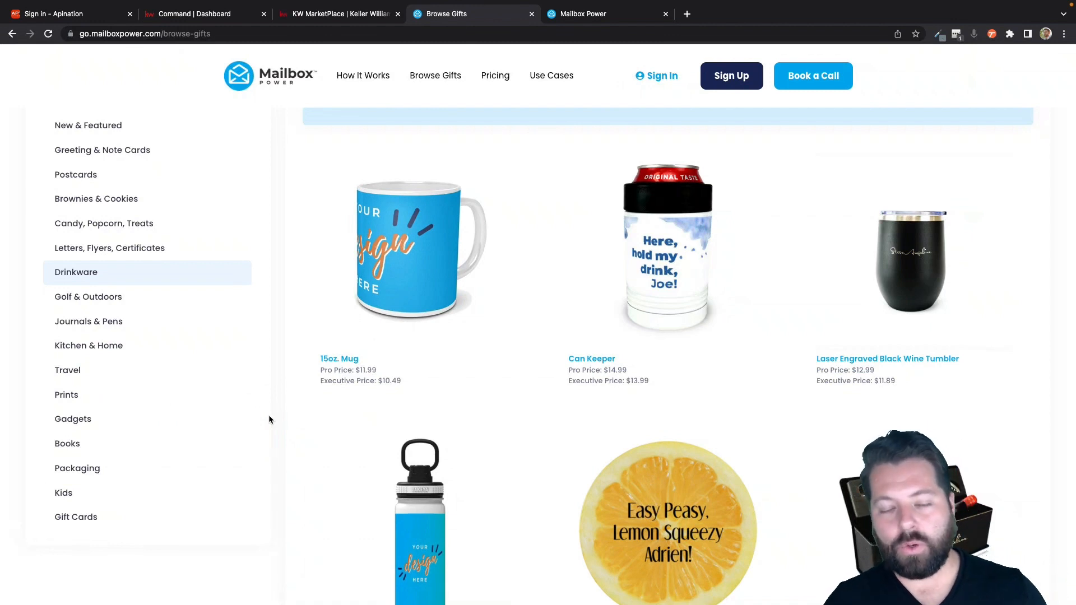
mouse_move(503, 378)
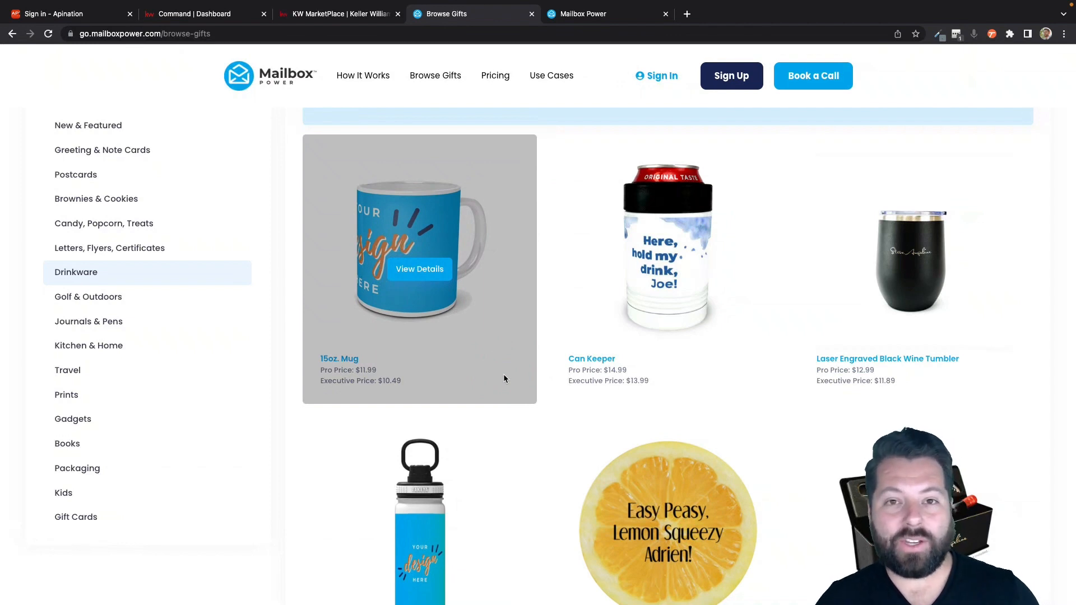
Step: In the Mailbox Power account, filter the automation templates to the Impress & Retain goal and the Ask for Referral strategy
left_click(595, 20)
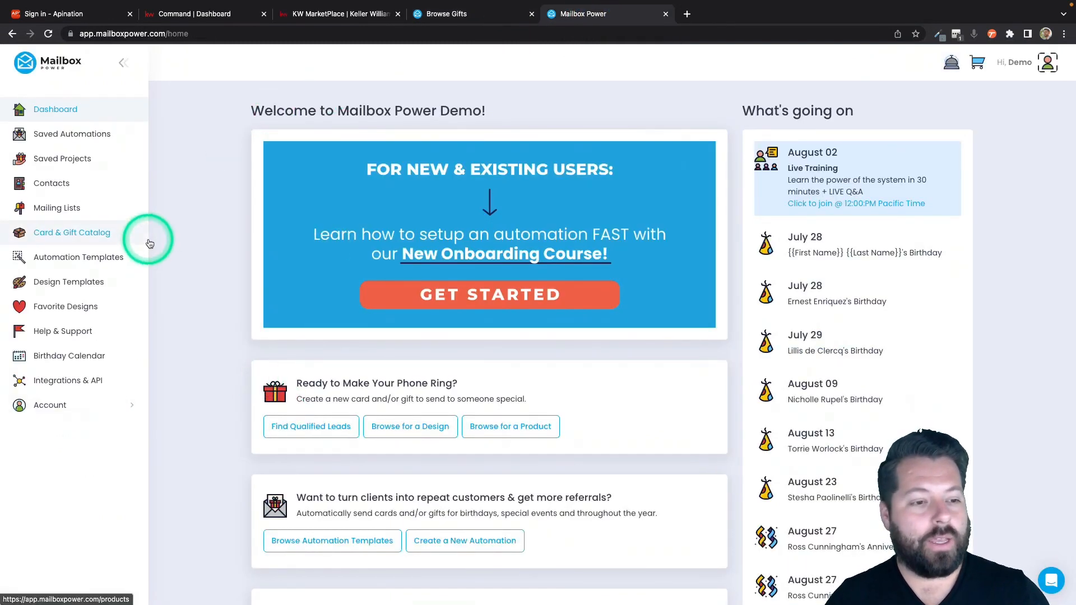
left_click(54, 264)
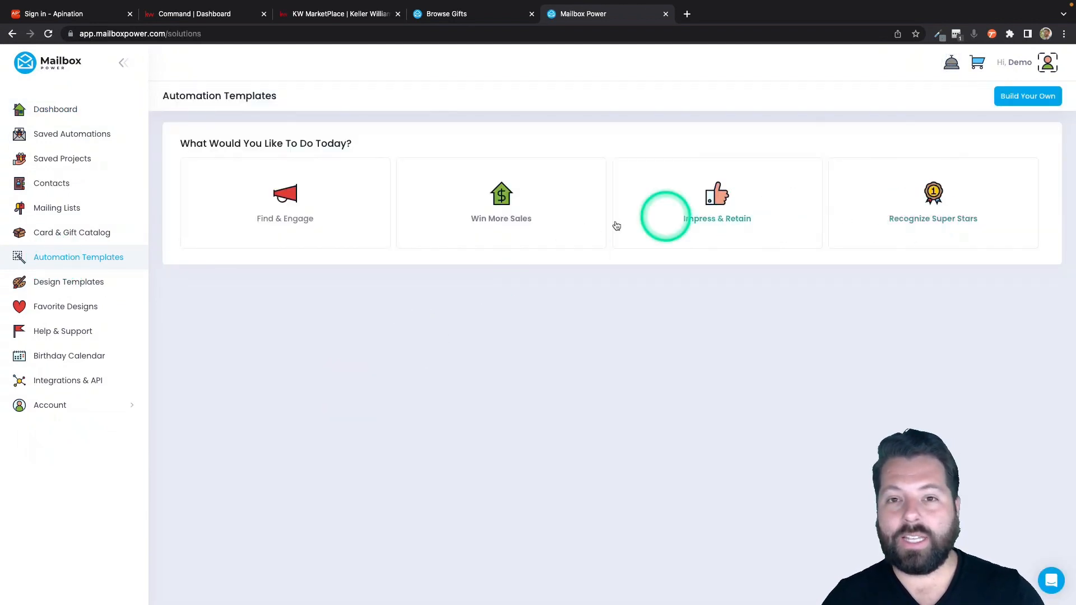
left_click(717, 197)
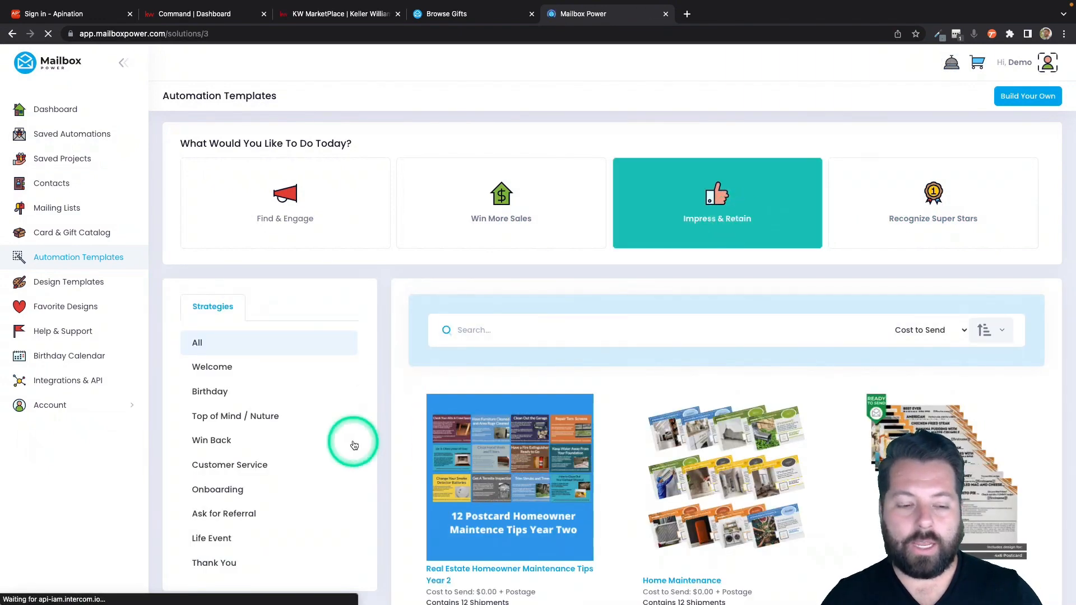
scroll(352, 439, "down", 3)
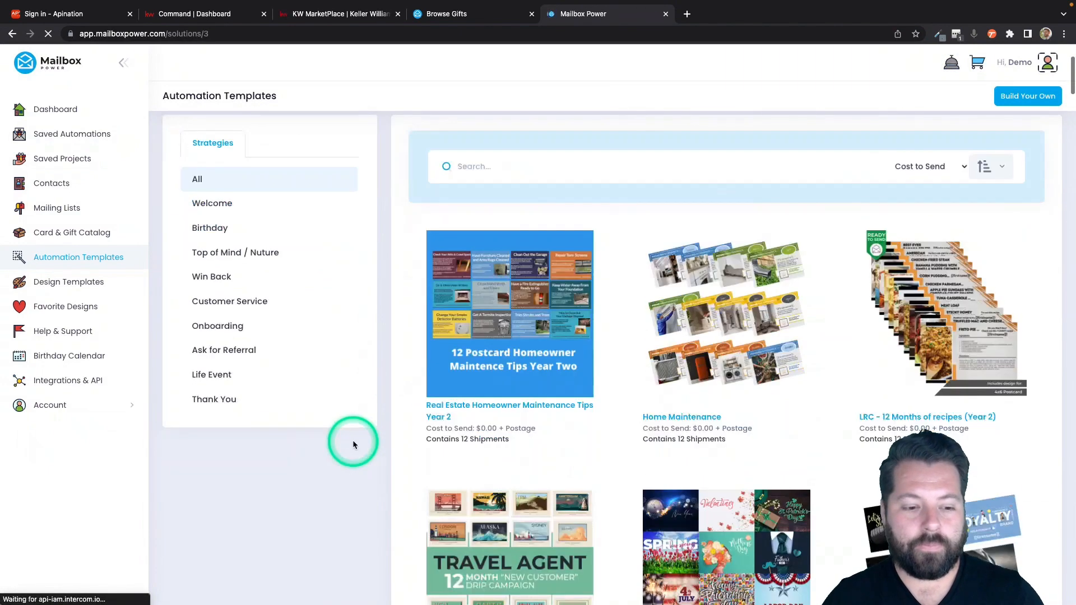
left_click(233, 356)
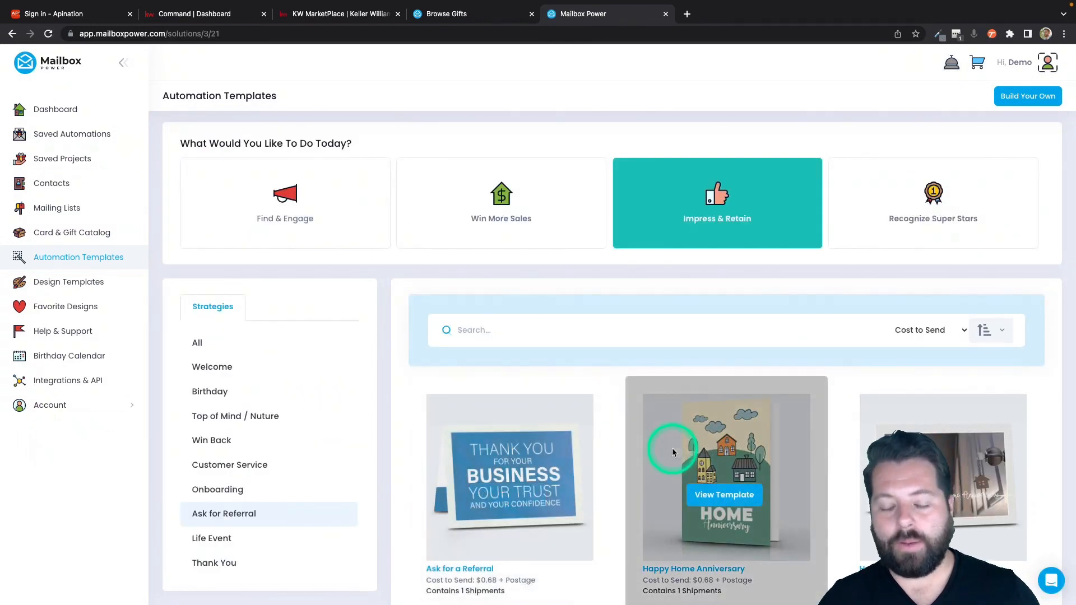
Step: Open the "Thank You for Your Listing - Pink Houses Card & Gift" template and install its automation
scroll(653, 513, "down", 3)
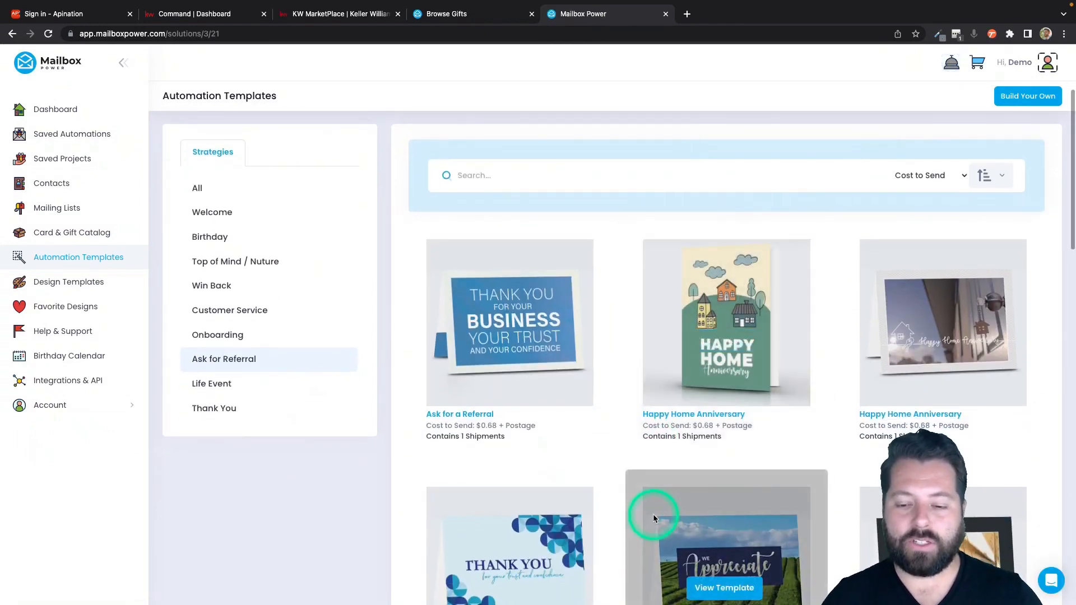
scroll(653, 513, "down", 12)
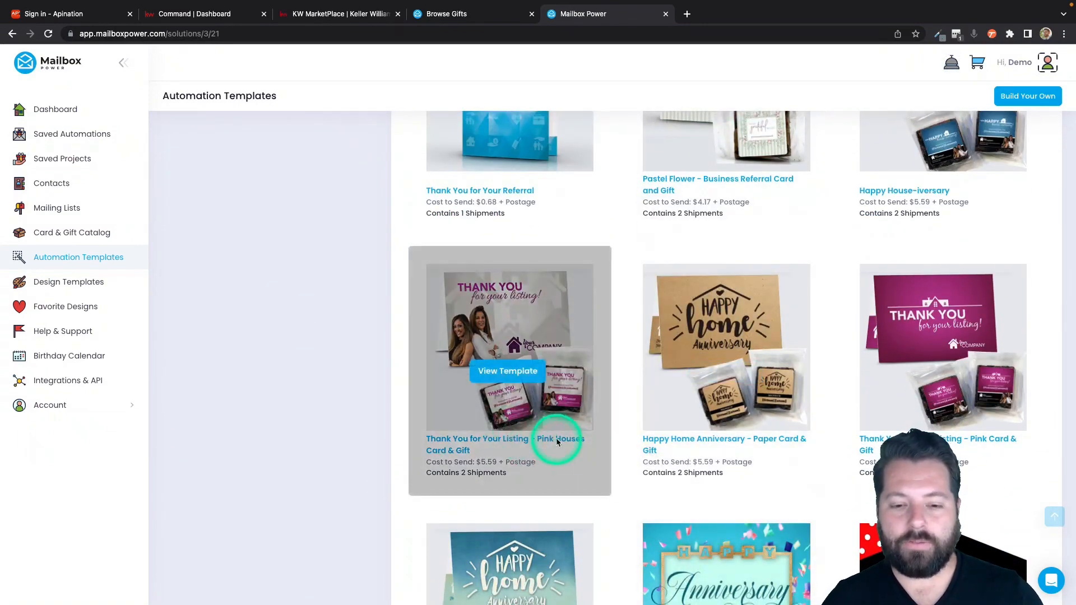
left_click(503, 375)
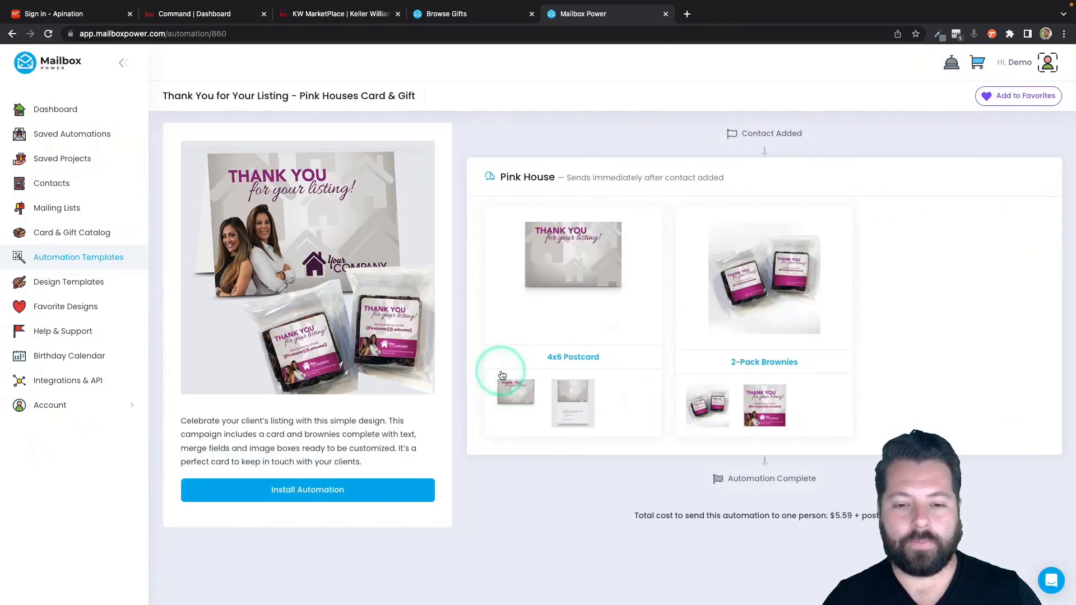
left_click(597, 308)
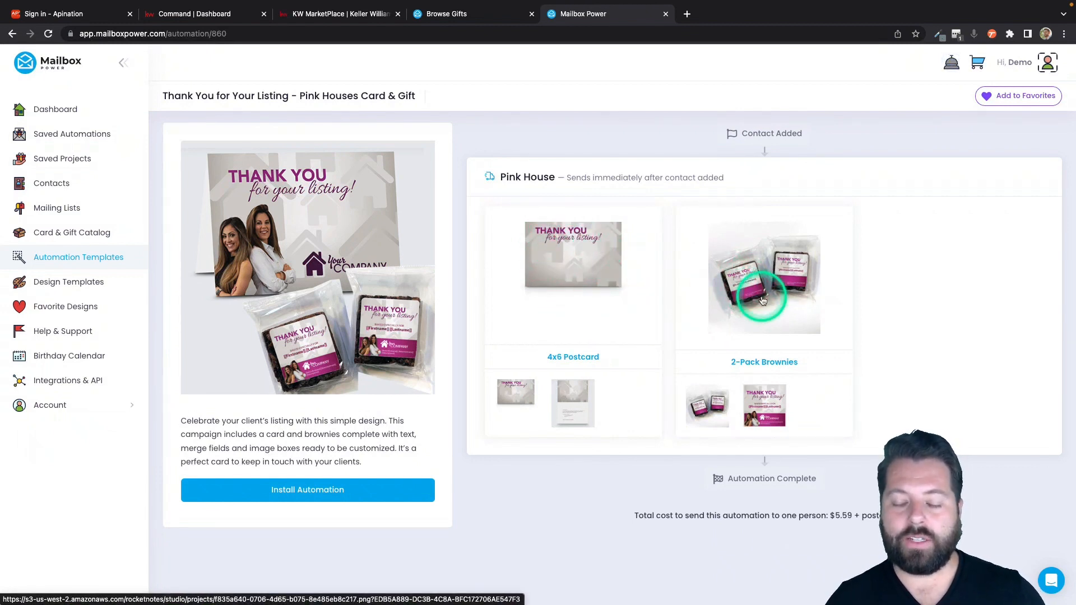
left_click(333, 492)
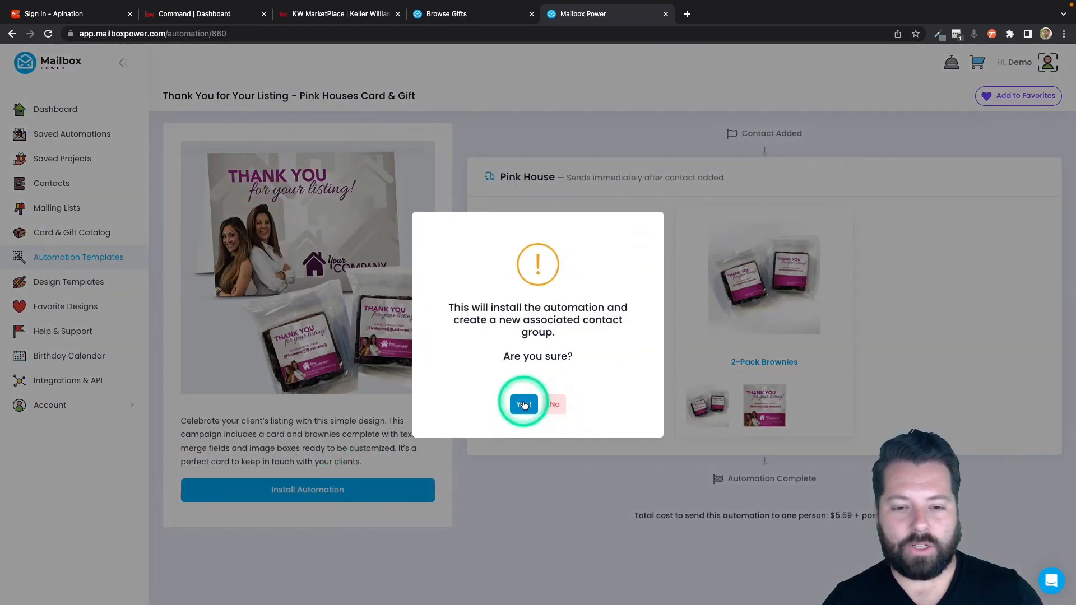
left_click(524, 405)
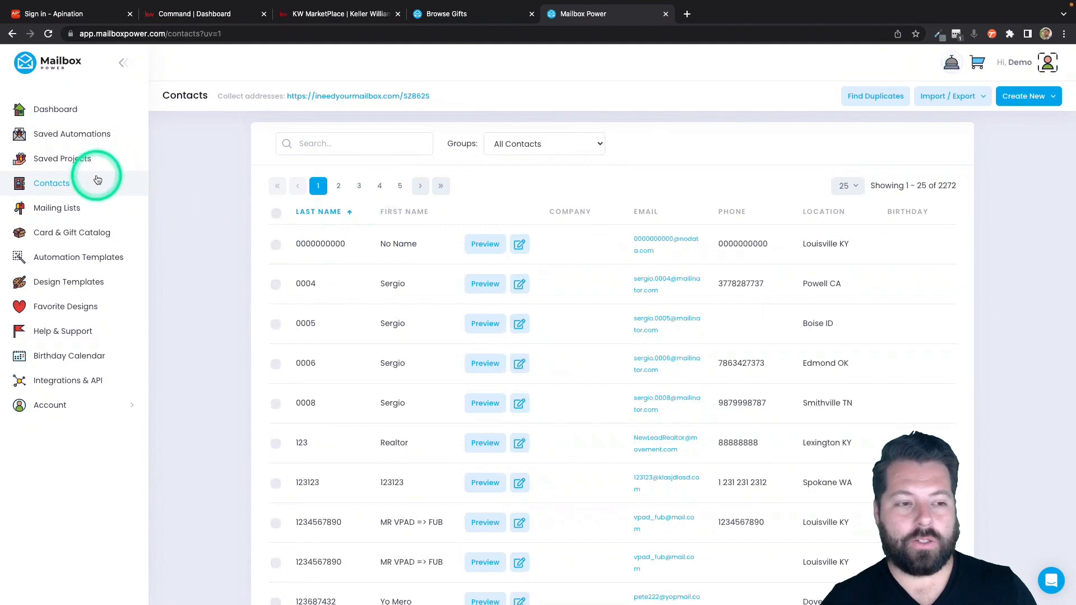
Step: Create a new contact group named "Thanks for the Listing"
left_click(1047, 97)
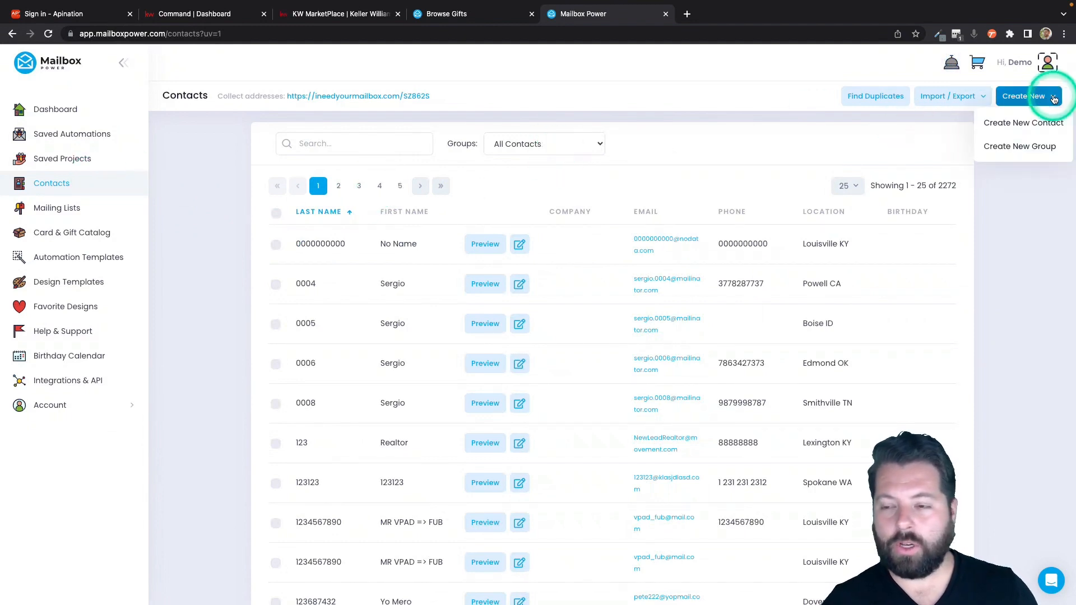
left_click(1029, 146)
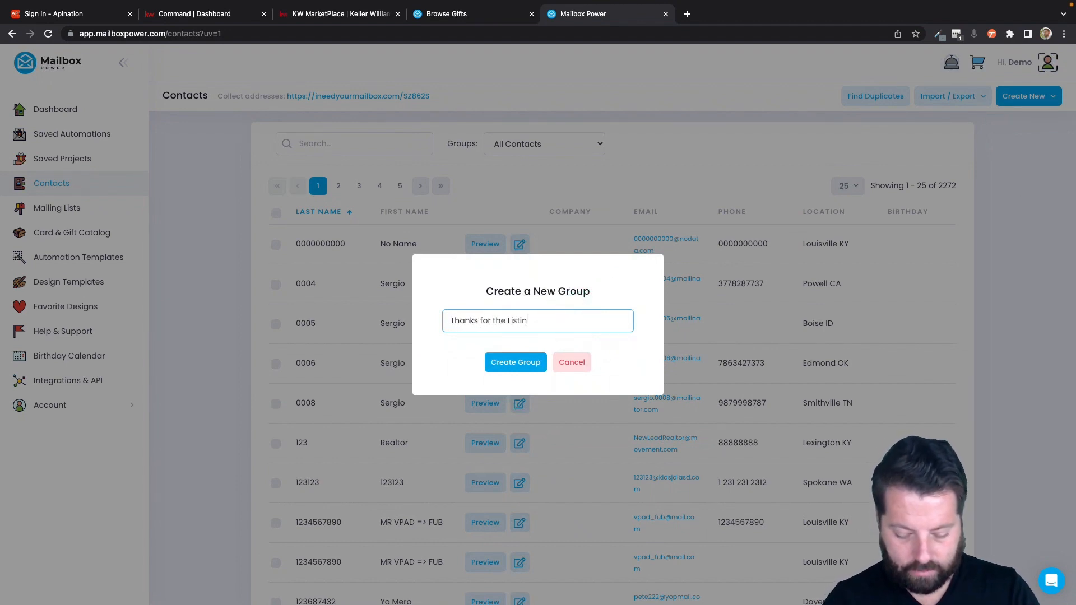
left_click(509, 362)
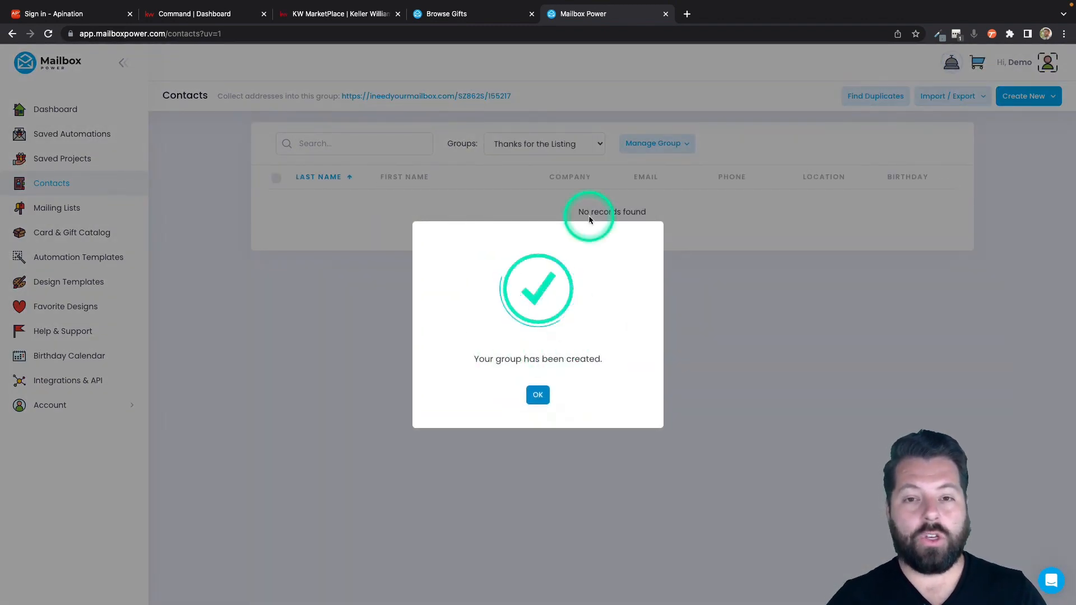
left_click(800, 147)
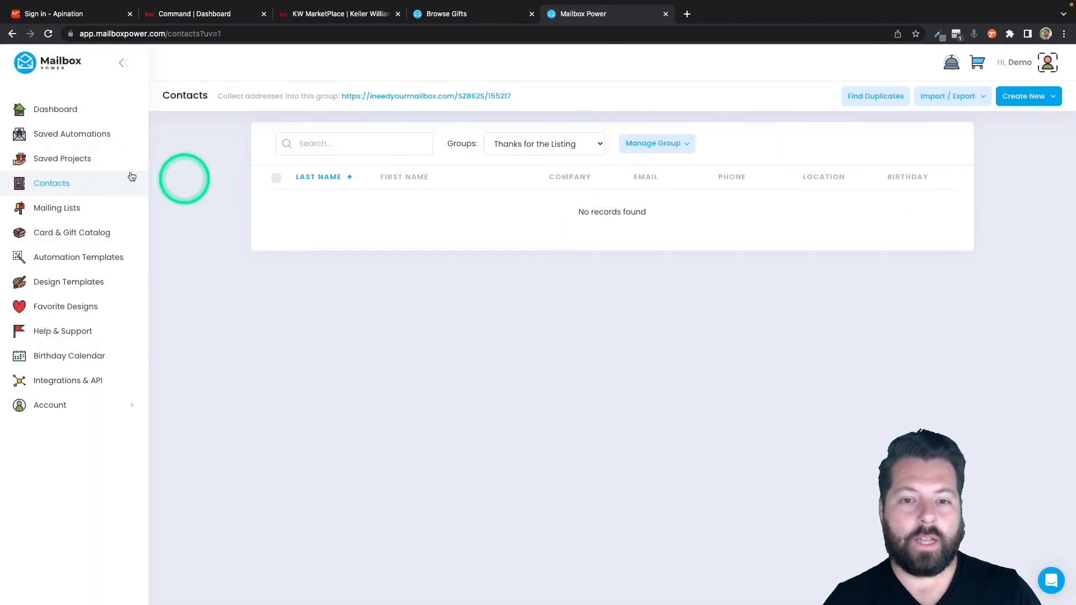
Step: Enroll the "Thanks for the Listing" group as a recipient group of the saved "Listing Thank You - Pink House" automation
left_click(88, 135)
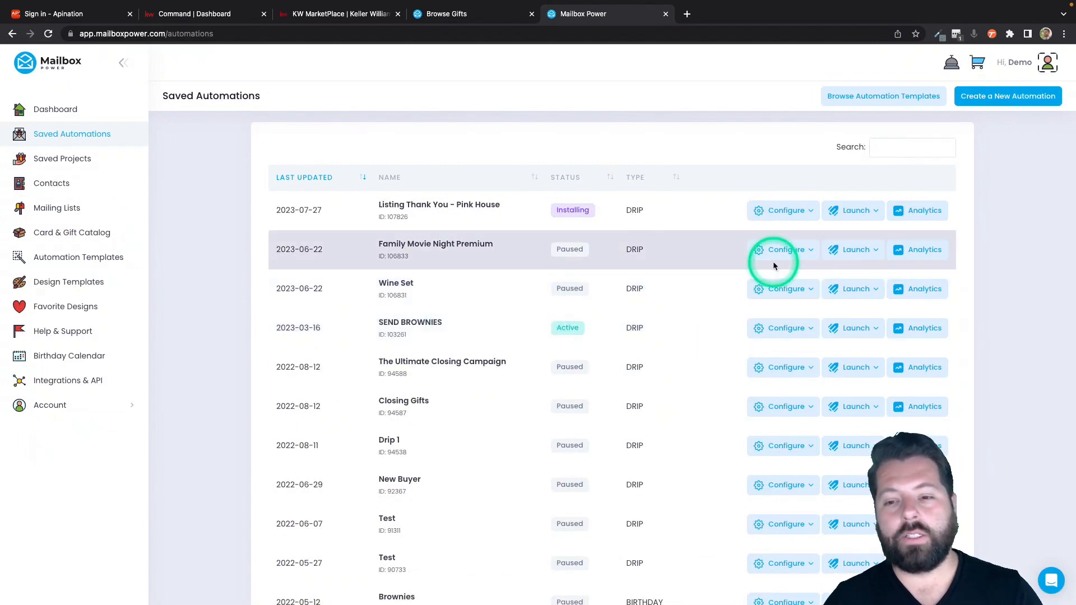
left_click(875, 213)
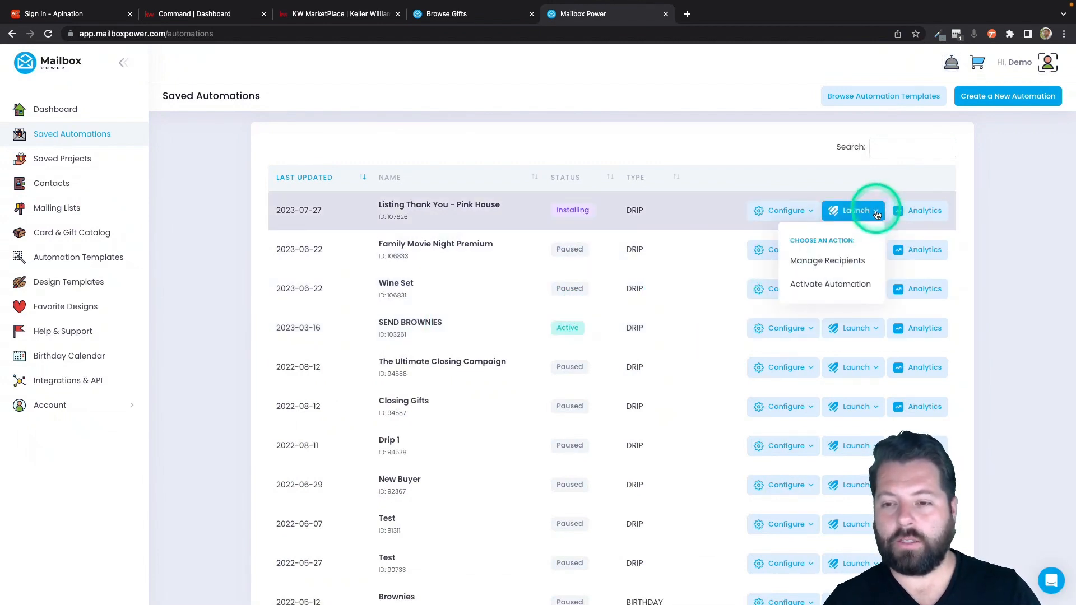
left_click(828, 260)
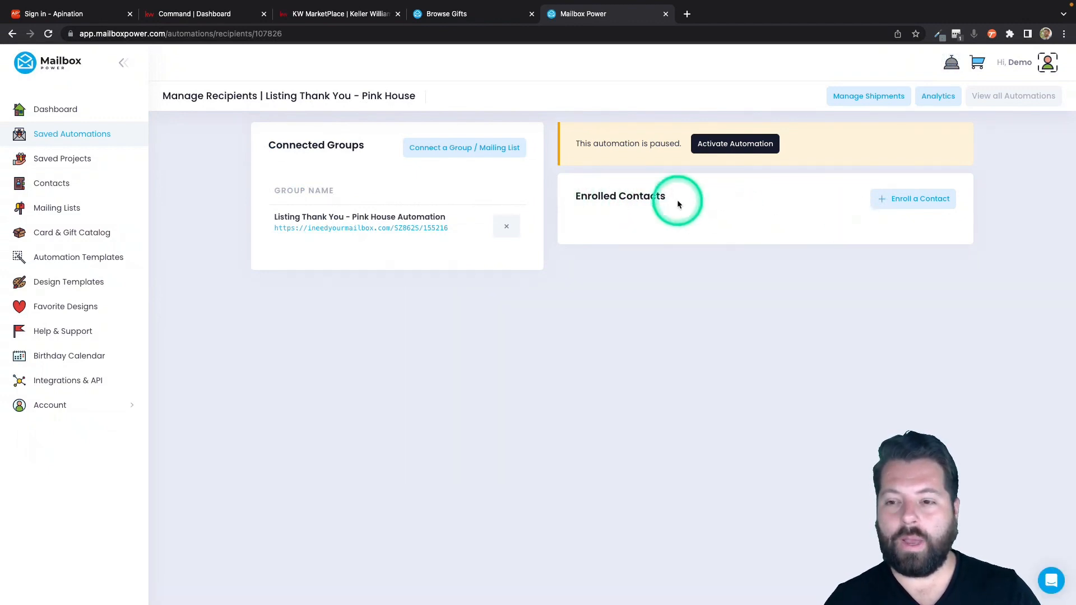
left_click(444, 150)
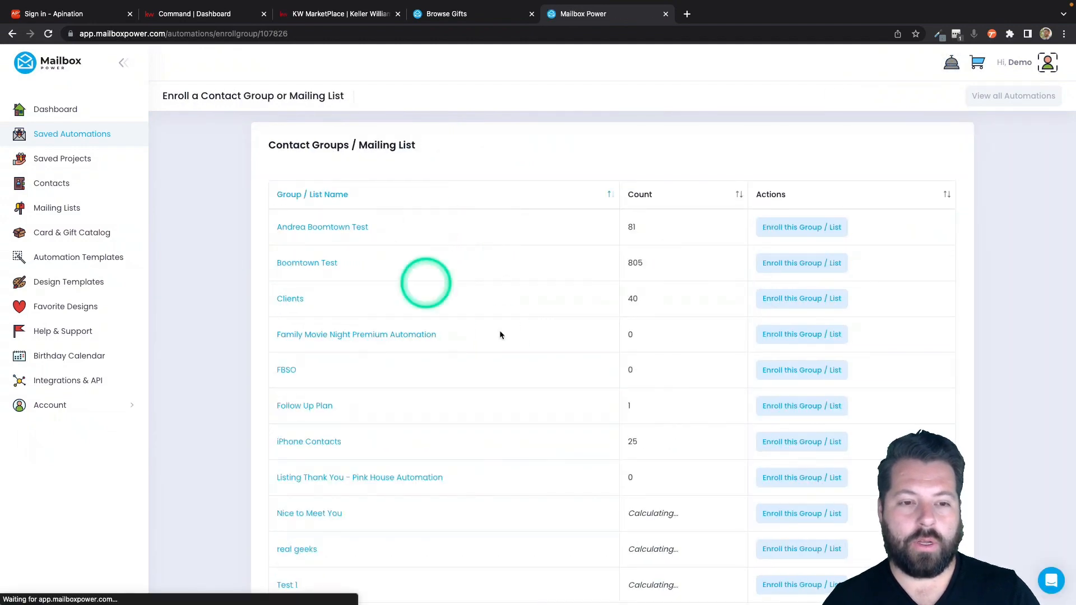
scroll(509, 336, "down", 3)
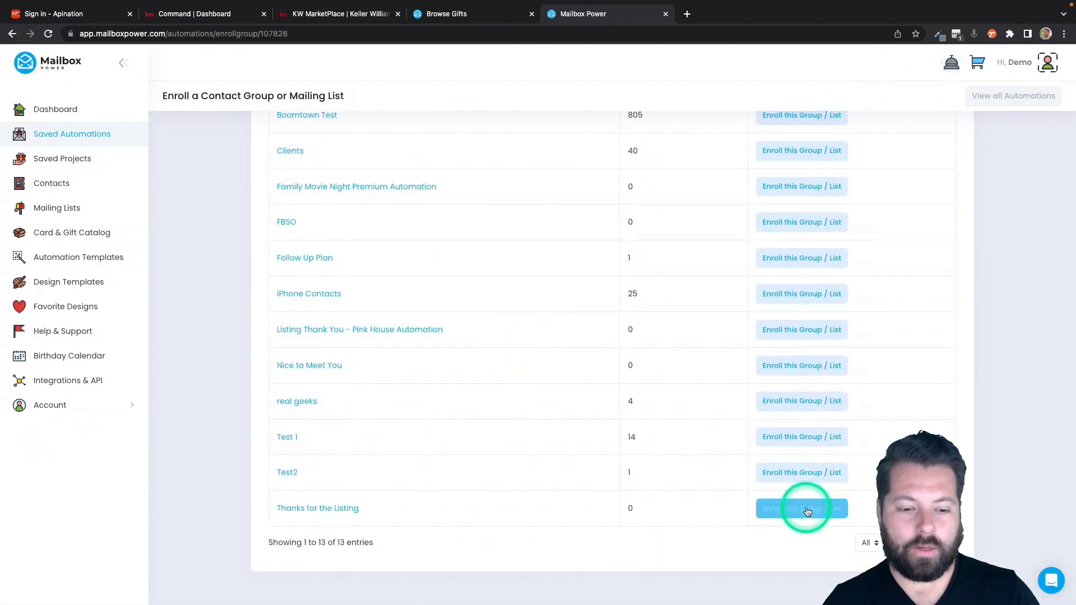
left_click(807, 510)
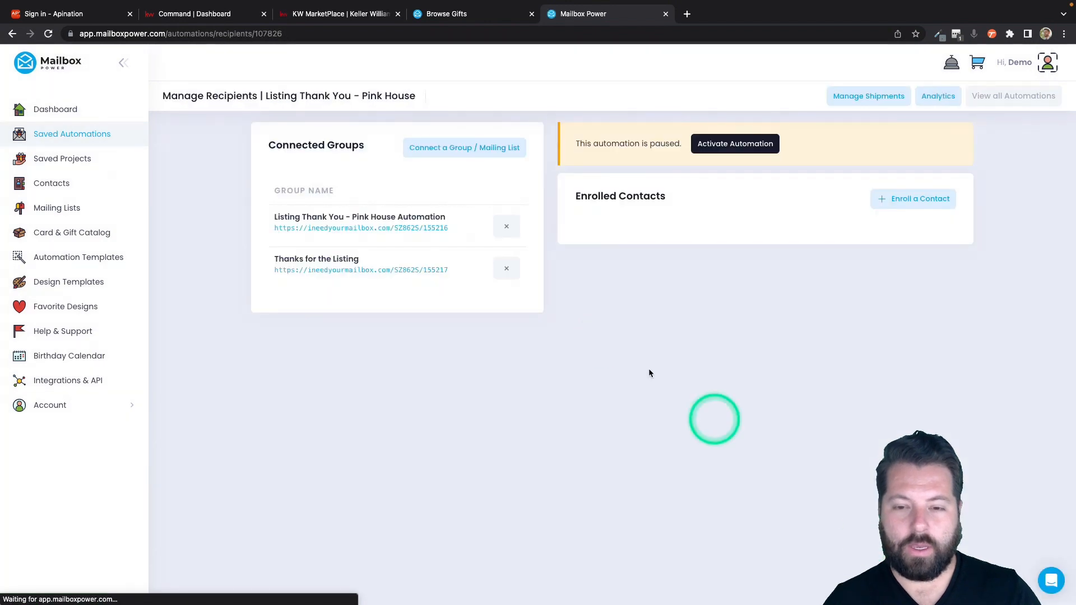
left_click(352, 226)
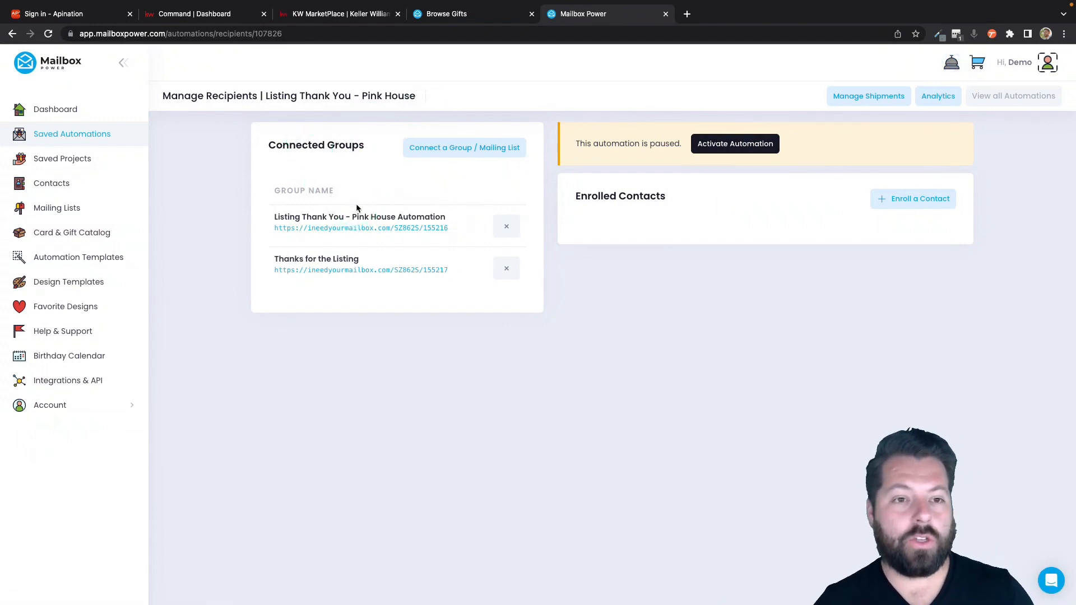
Step: Switch to KW Command, open the KW Marketplace and change the active company to API Nation Prod
left_click(212, 16)
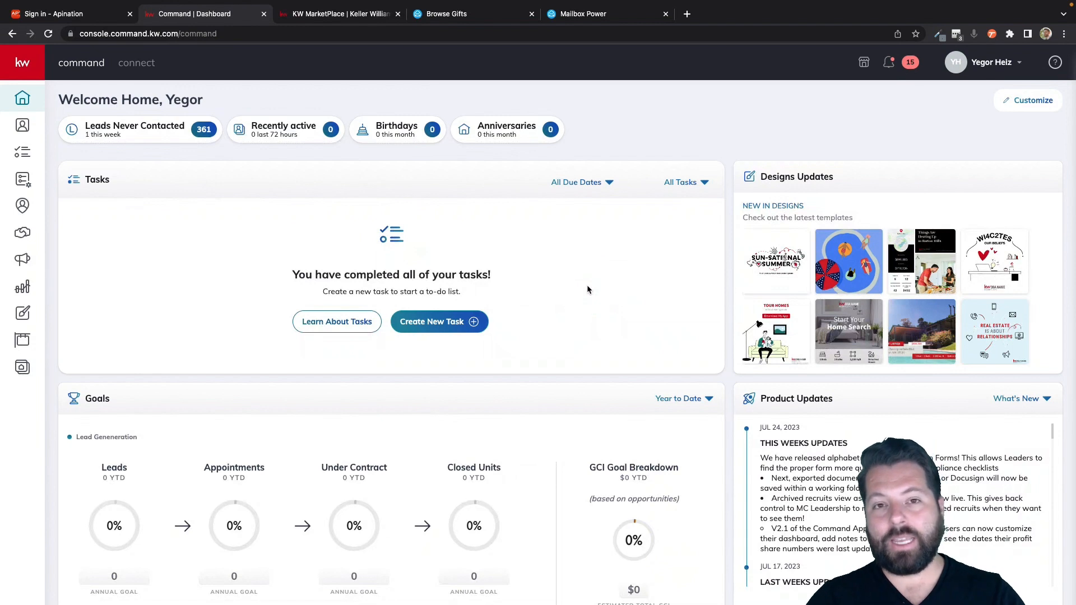
left_click(864, 62)
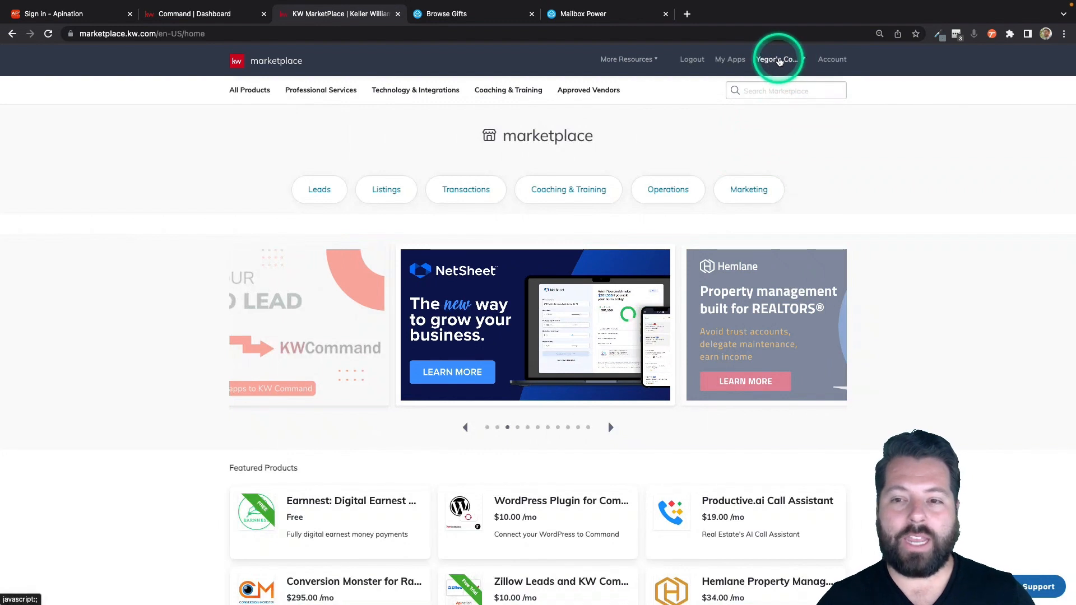
left_click(779, 61)
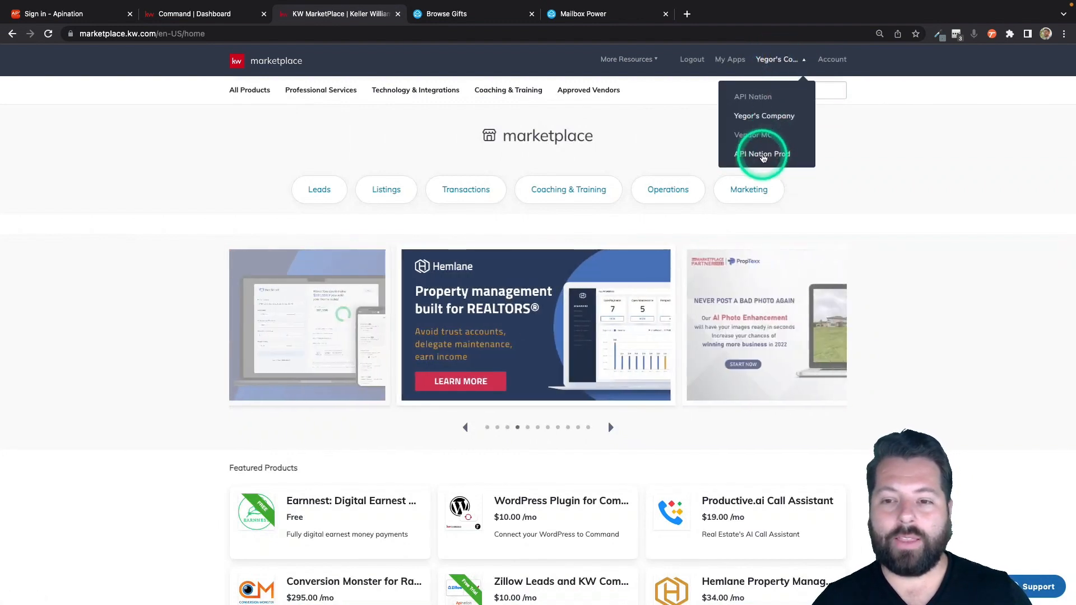
left_click(755, 207)
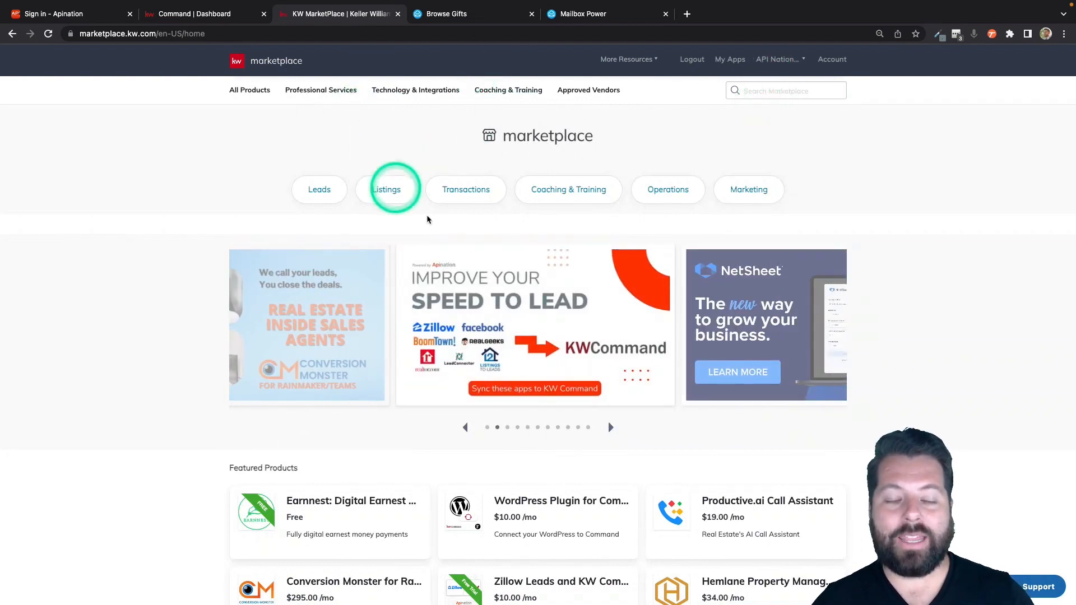
Step: Search the marketplace for "mailbox power" and preview the Mailbox Power Sync for Rainmaker / Teams product
left_click(788, 97)
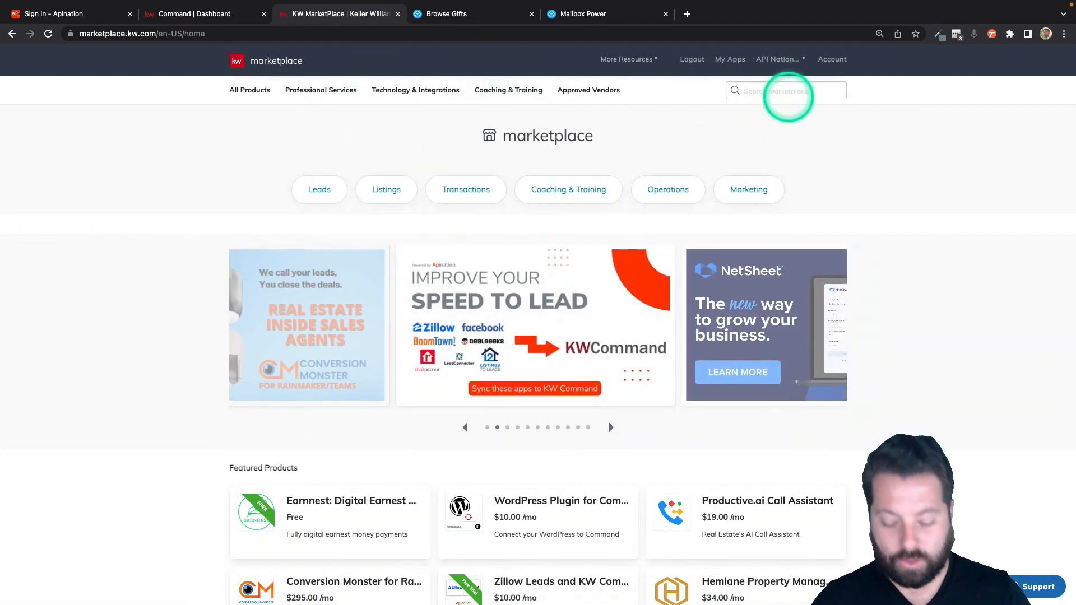
type("mailbox power")
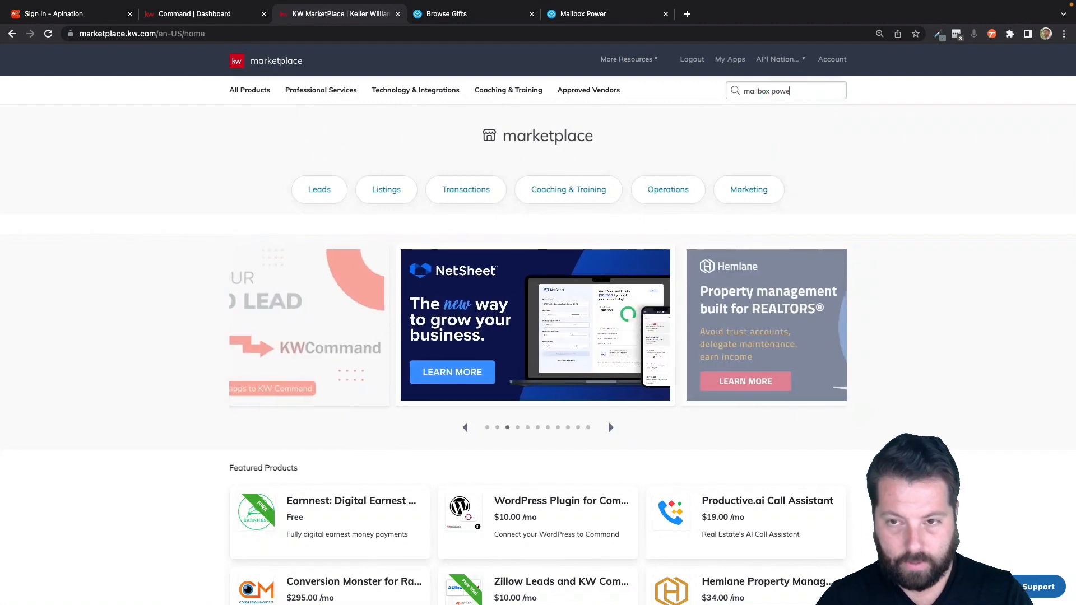
key("Return")
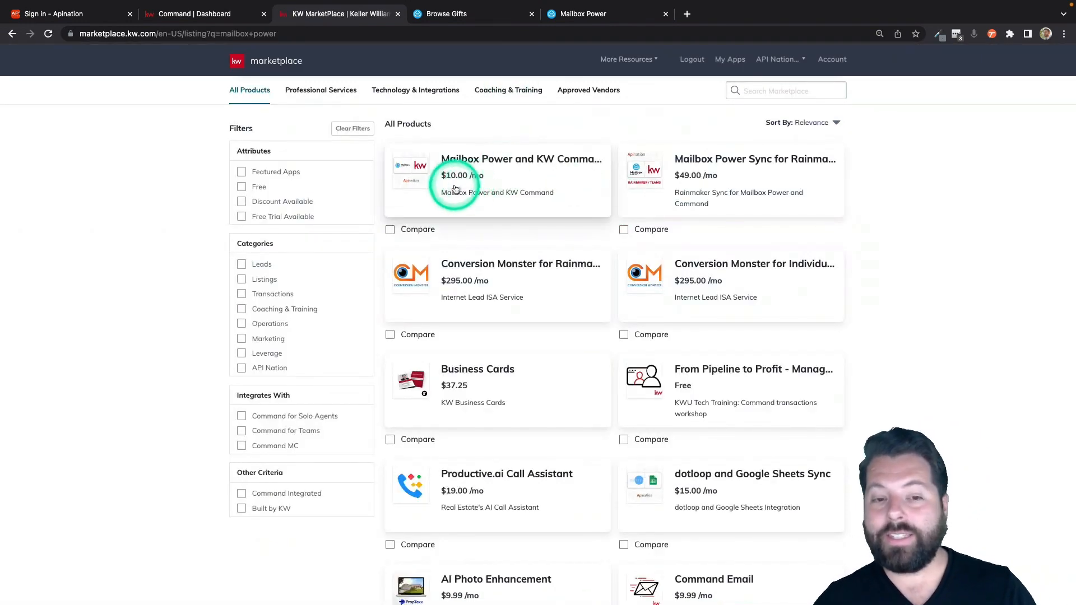
mouse_move(454, 189)
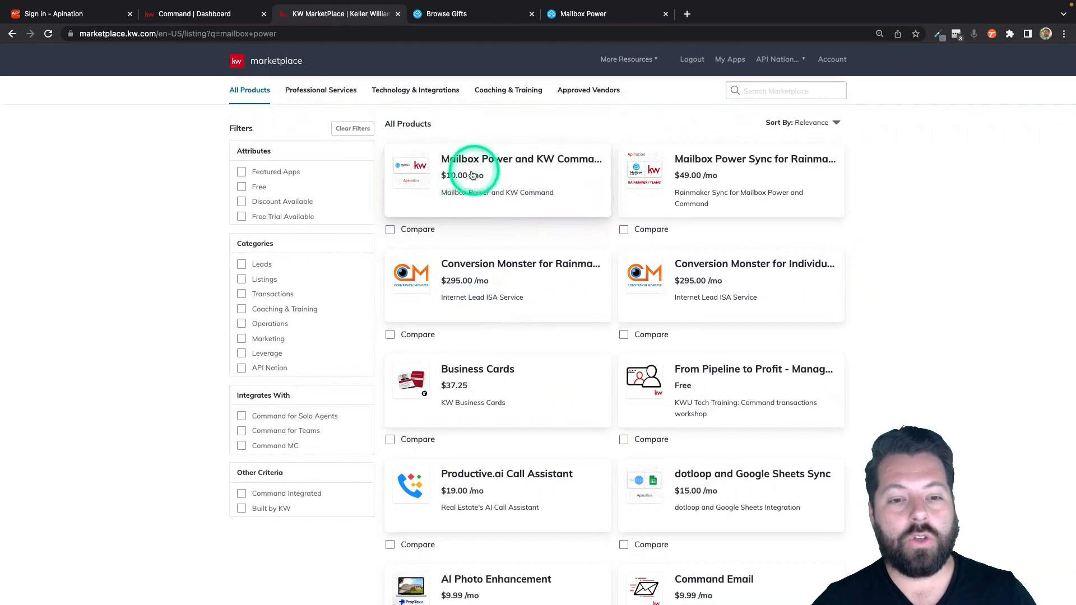
mouse_move(700, 169)
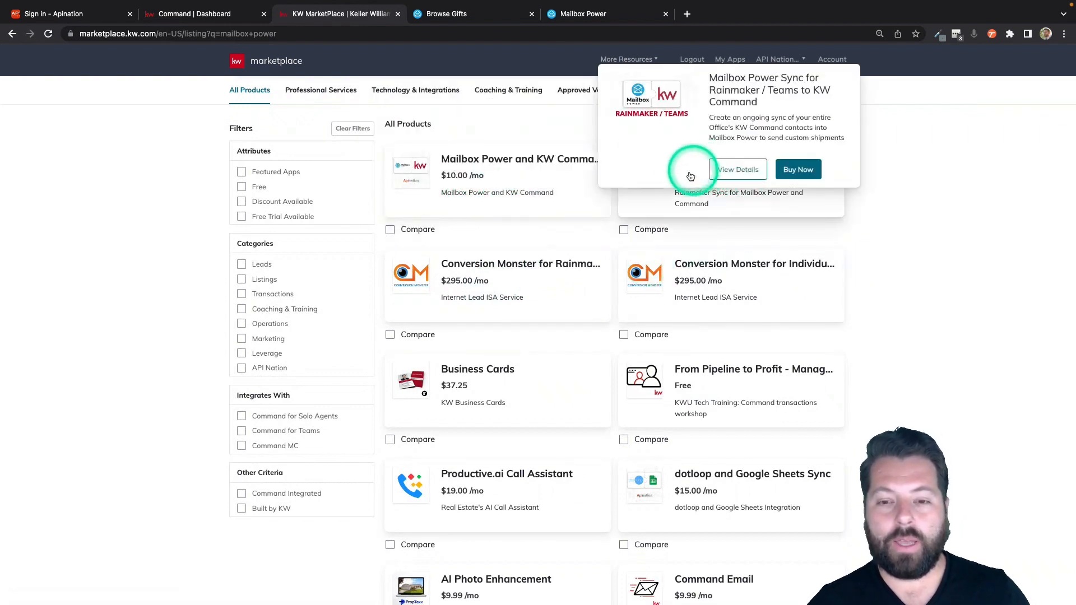
Step: View the Mailbox Power Sync for Rainmaker / Teams product details, then launch that integration from the company's purchased marketplace apps
left_click(735, 167)
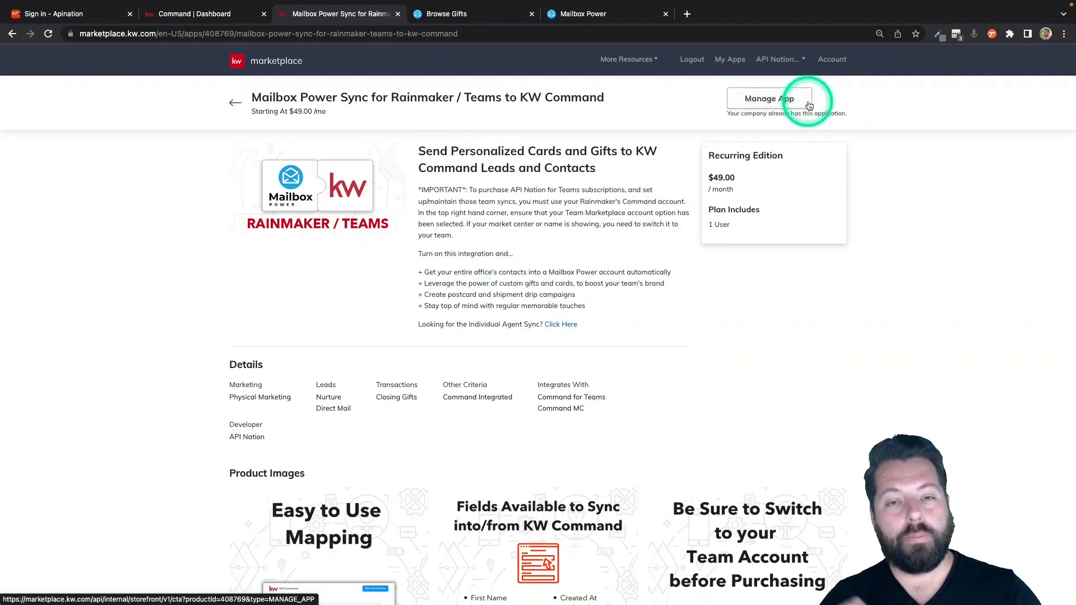
left_click(723, 61)
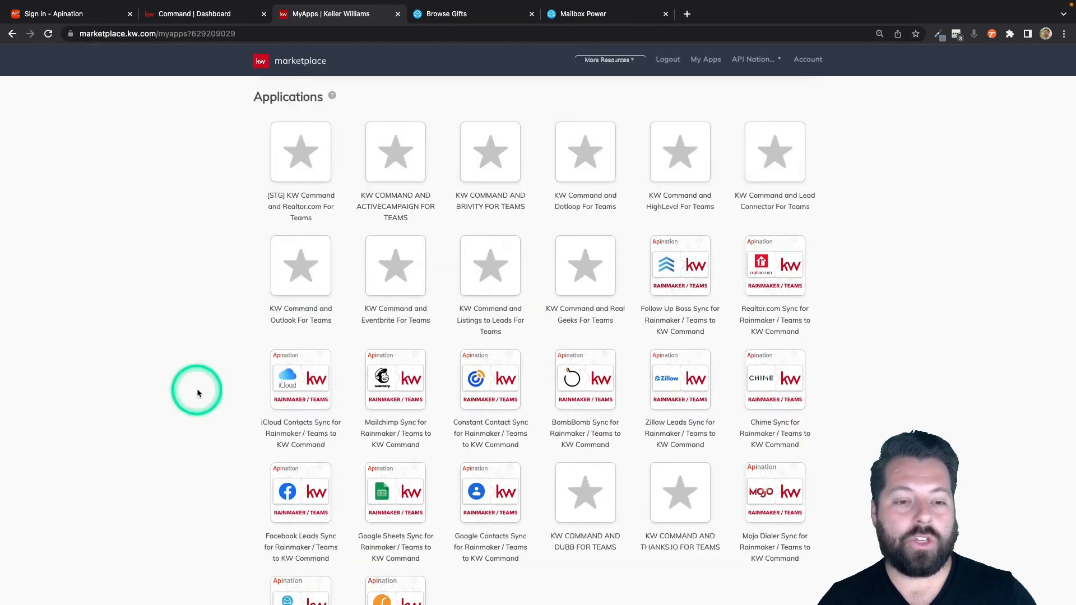
scroll(196, 391, "down", 5)
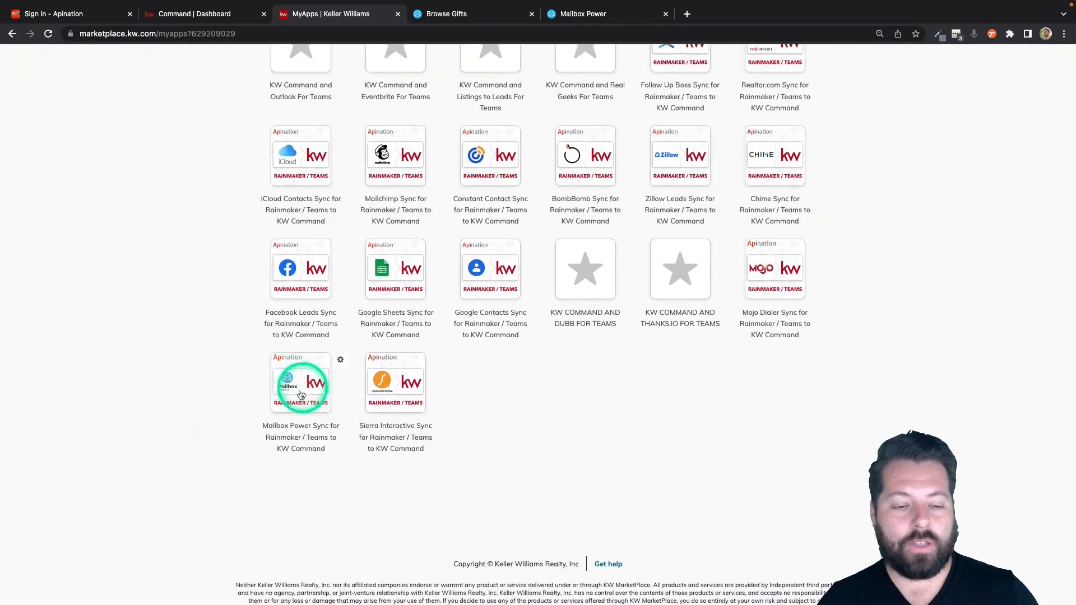
left_click(300, 392)
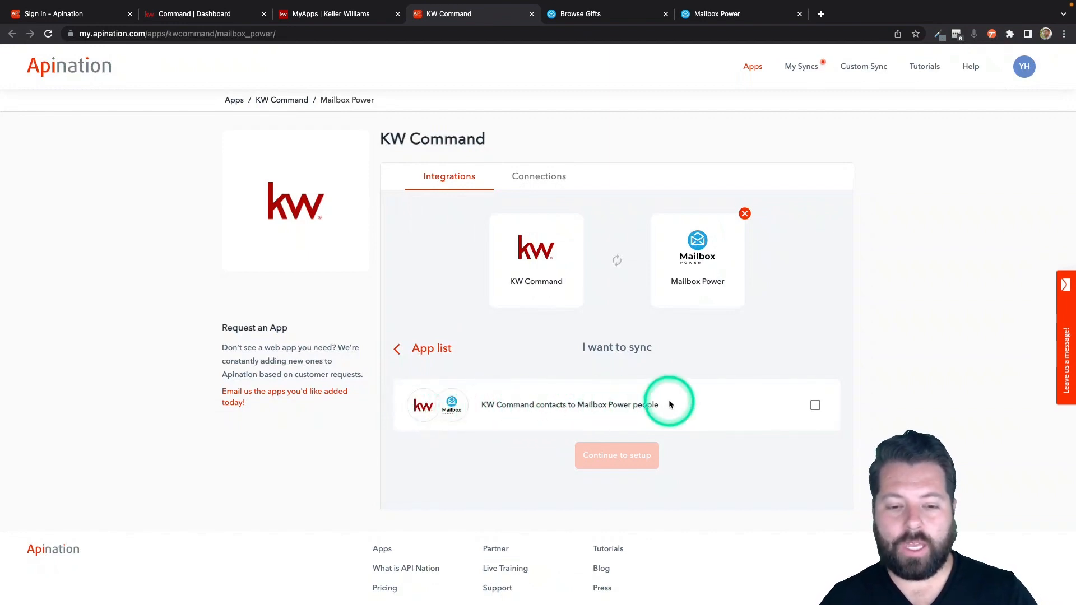
Step: Set up the "KW Command contacts to Mailbox Power people" sync with the API Nation Prod team as the KW Command account
left_click(814, 405)
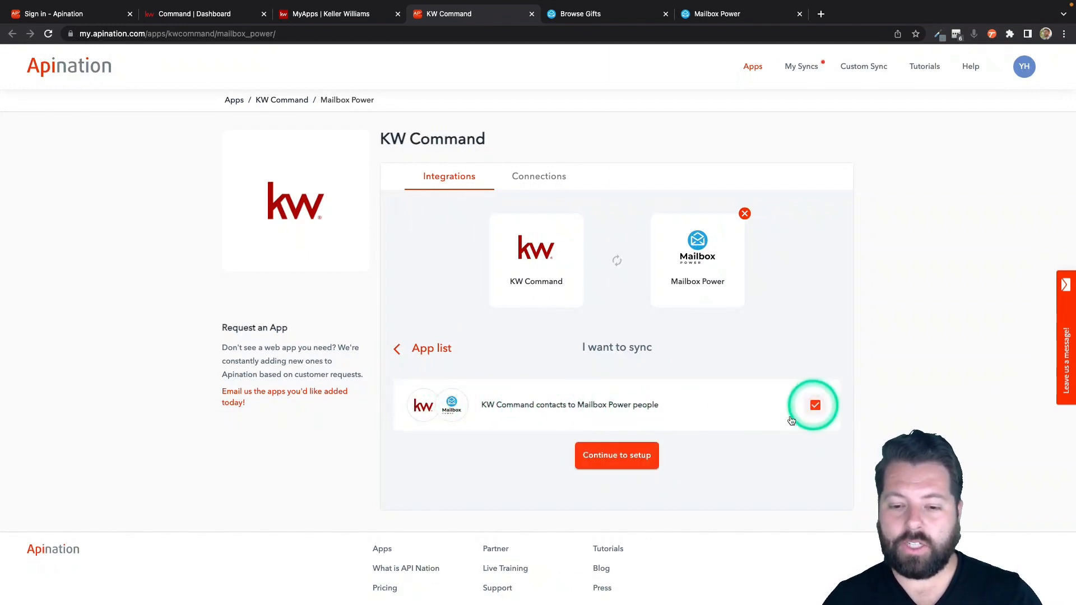
left_click(617, 457)
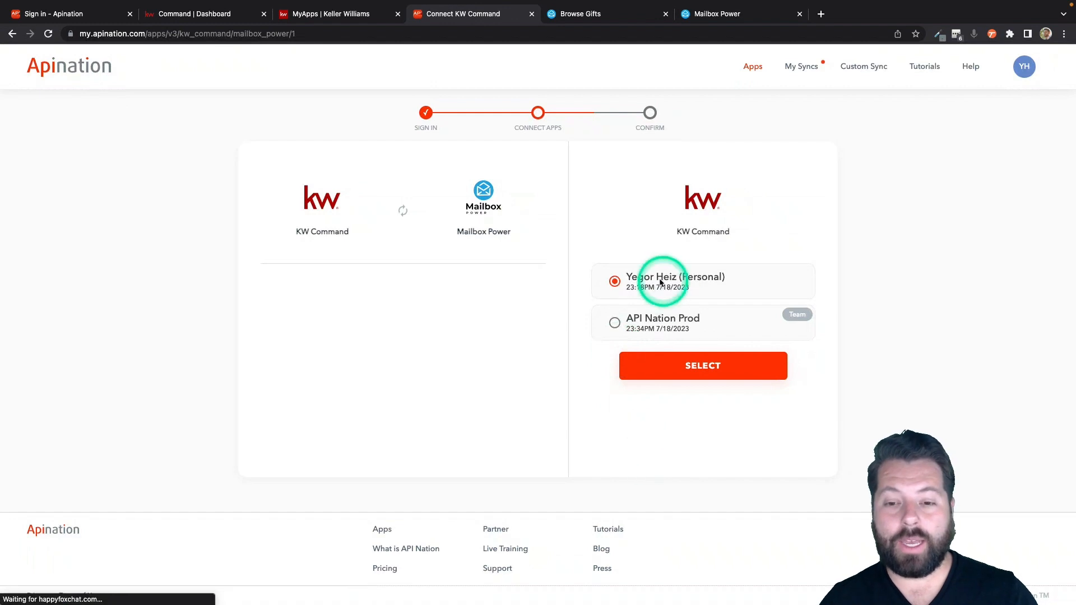
left_click(647, 318)
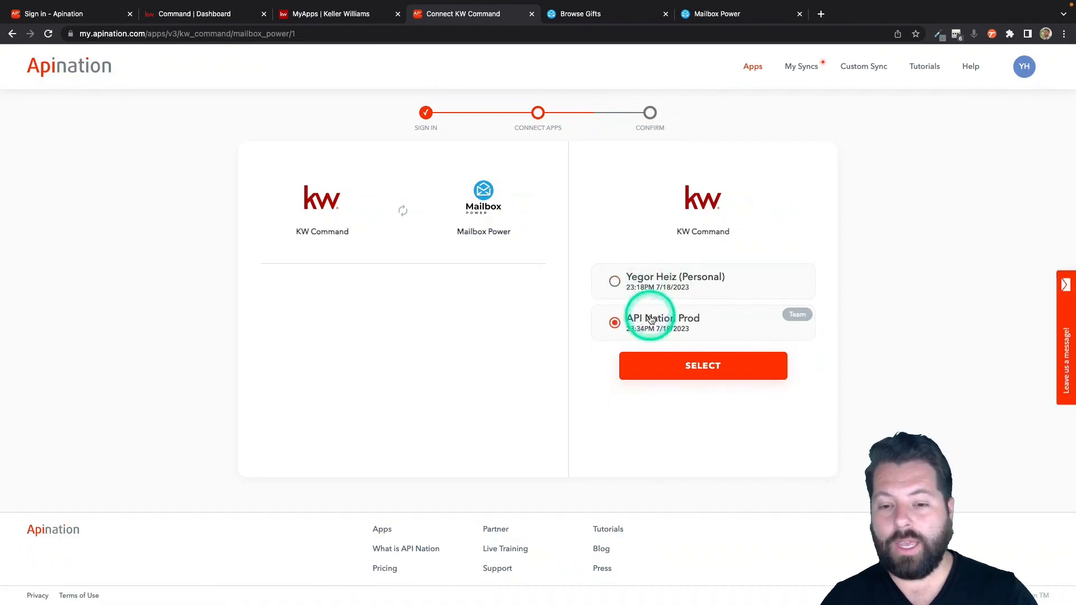
left_click(675, 367)
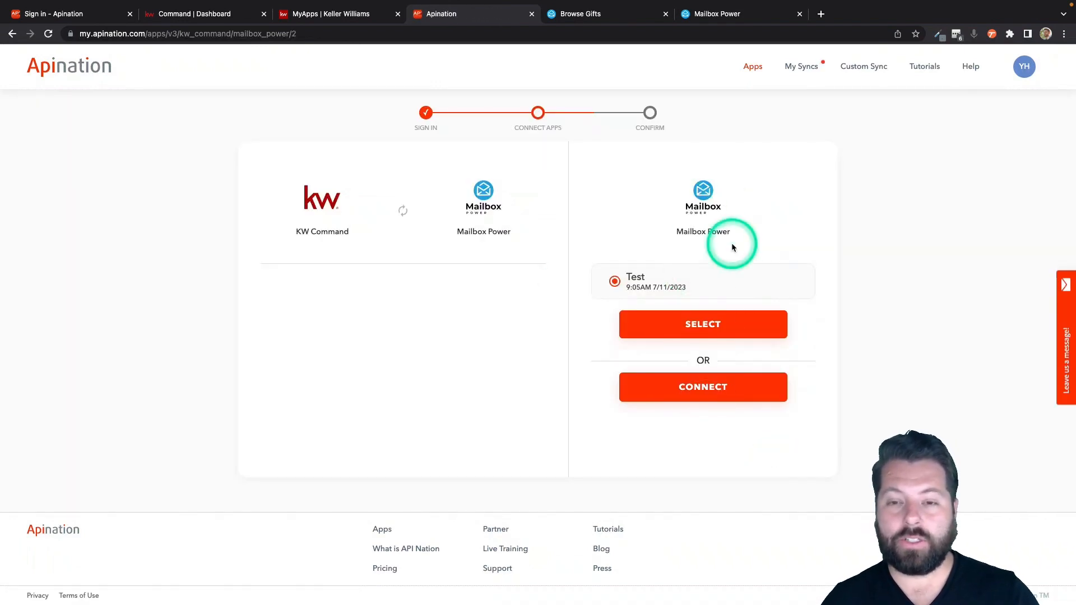
left_click(707, 389)
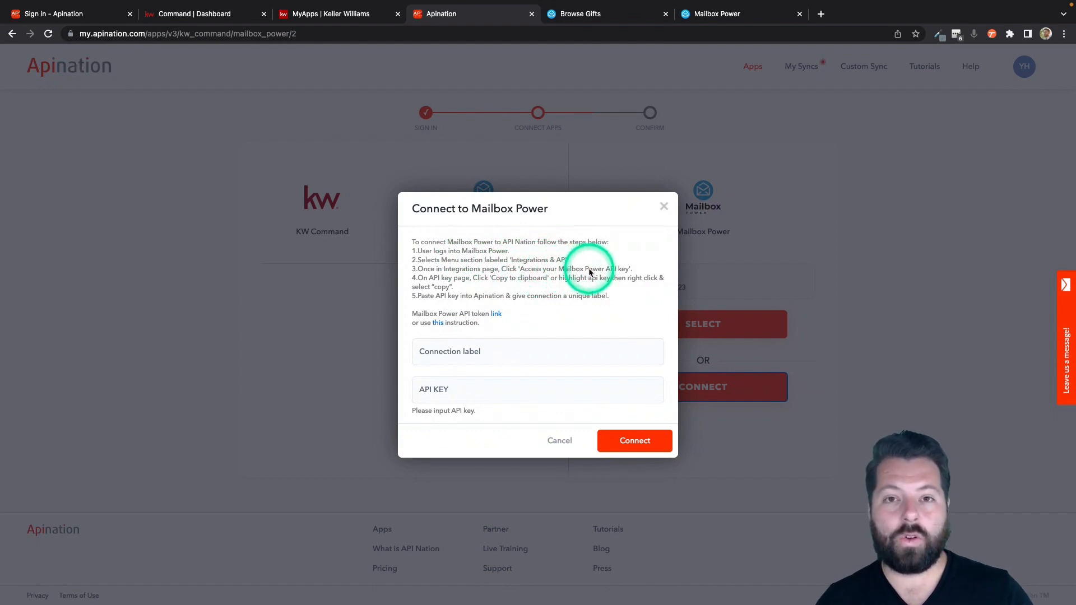
left_click(458, 353)
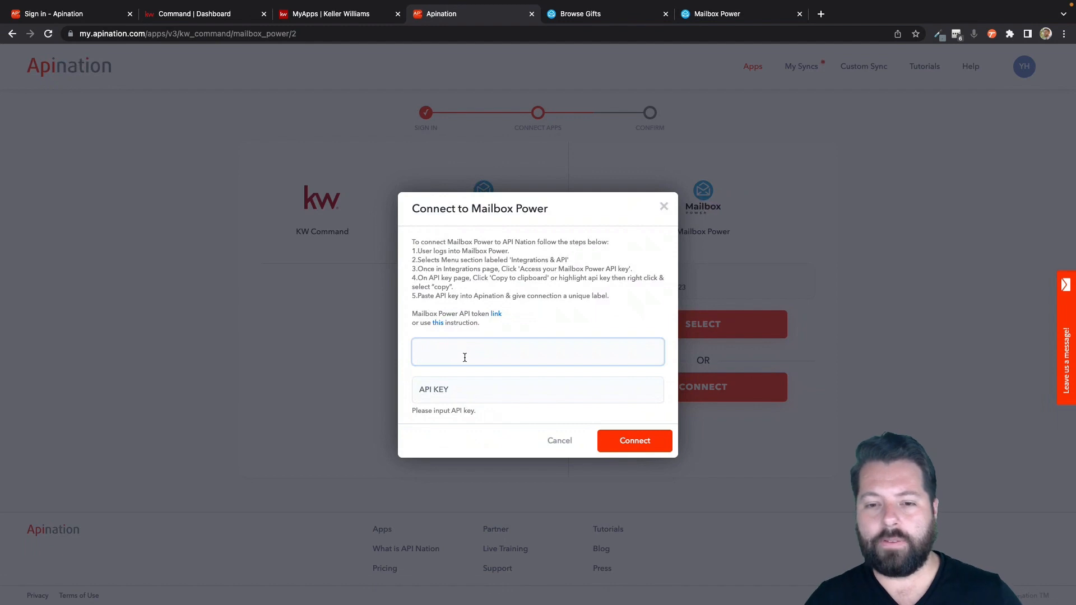
left_click(653, 442)
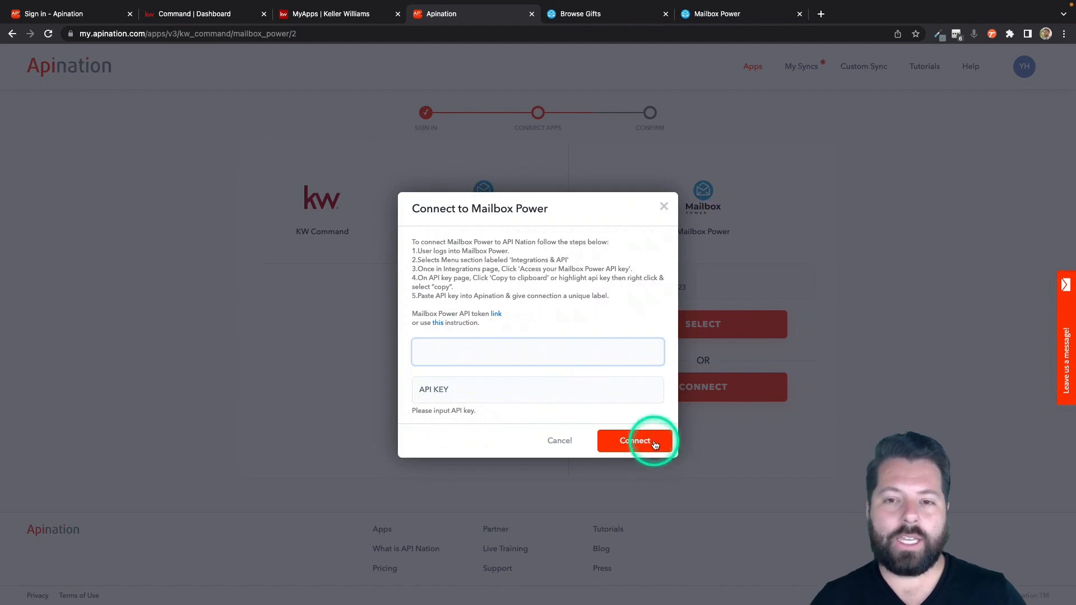
left_click(664, 207)
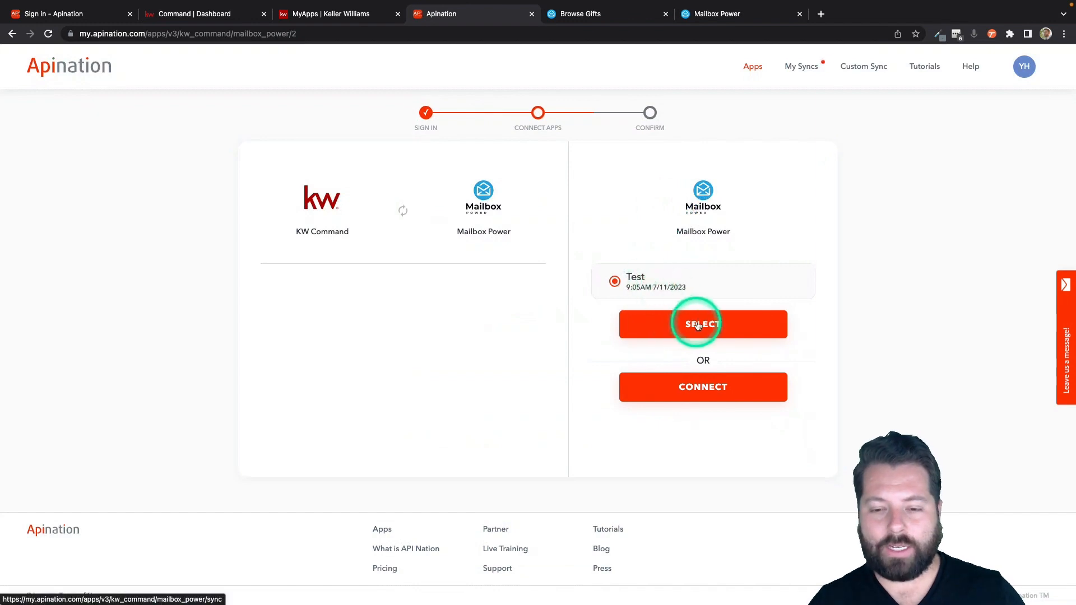
Step: Select the existing Test connection as the Mailbox Power account and look over the new sync's settings
left_click(562, 274)
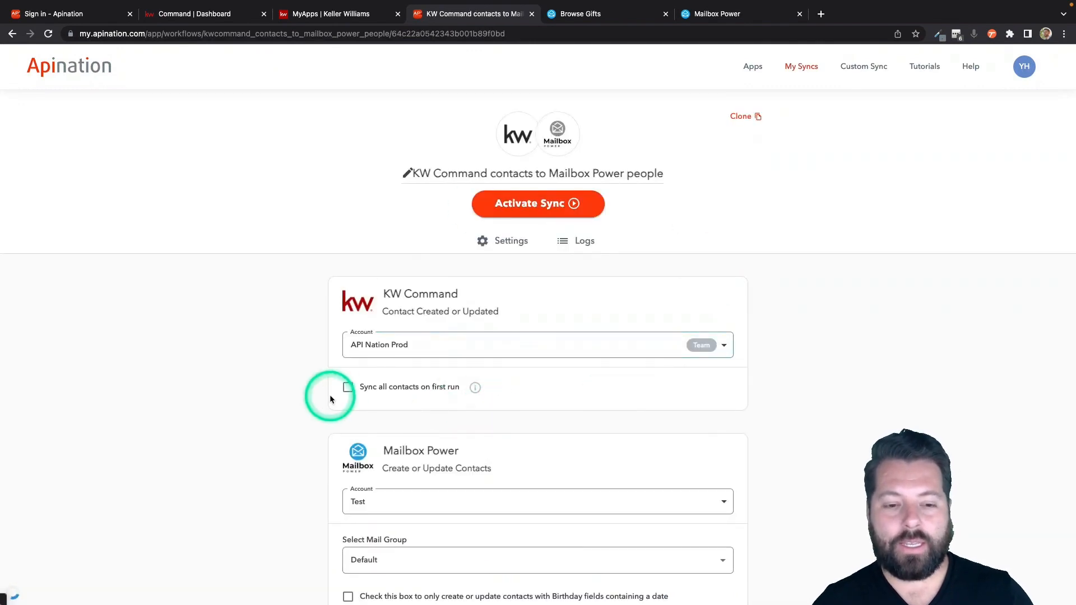
scroll(330, 396, "down", 1)
scroll(329, 398, "down", 3)
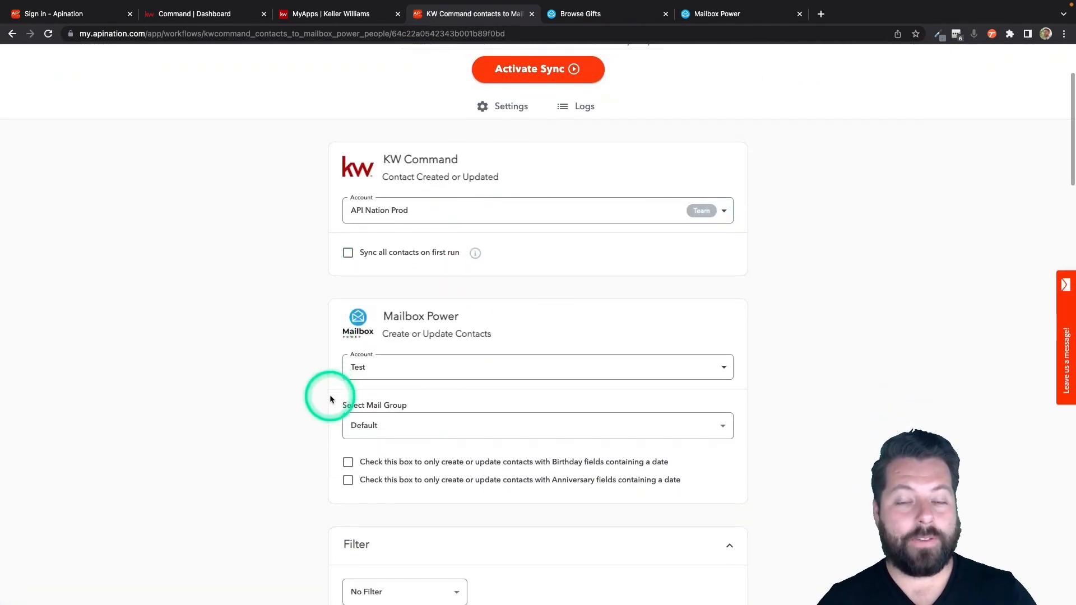
scroll(329, 398, "down", 3)
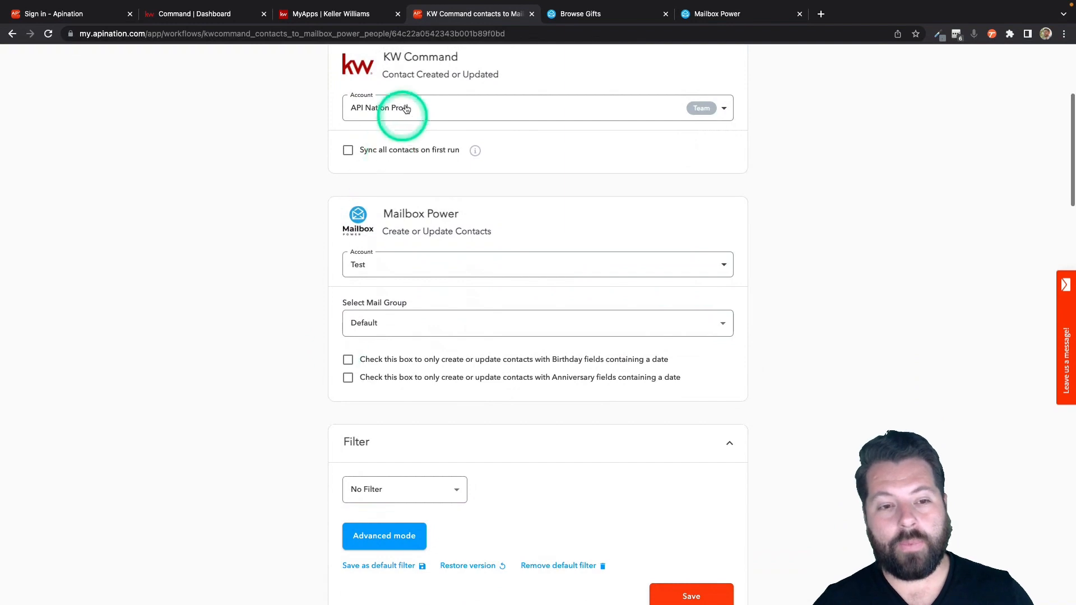
scroll(347, 184, "up", 2)
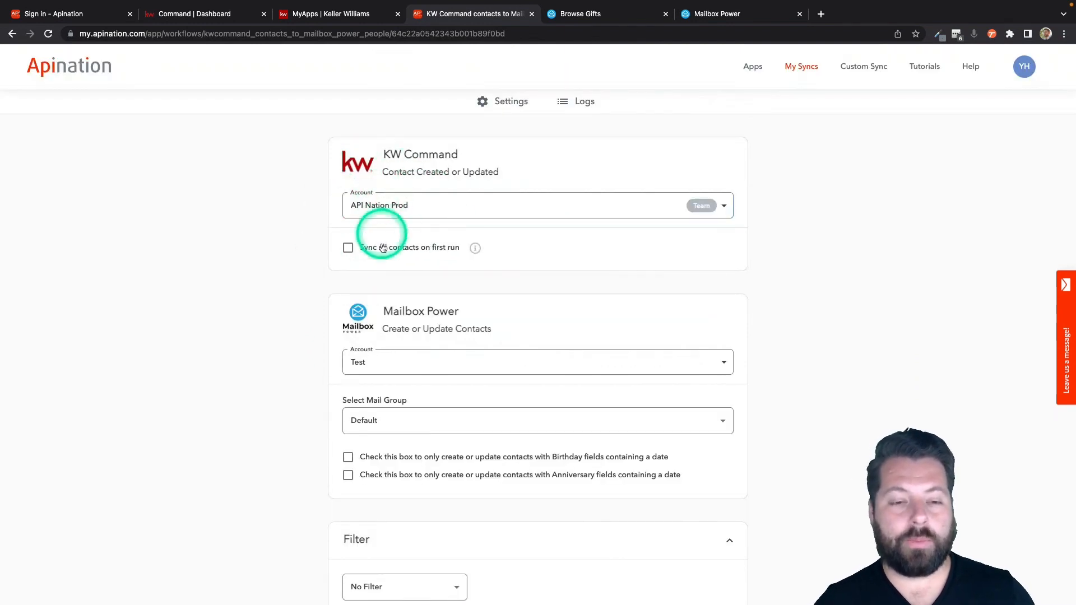
left_click(348, 248)
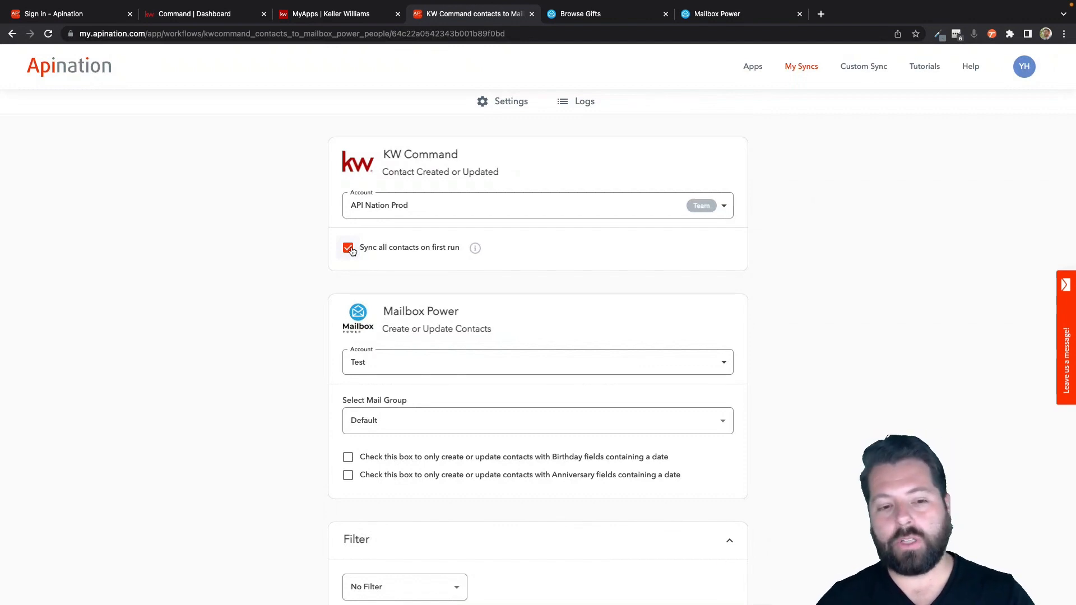
left_click(348, 248)
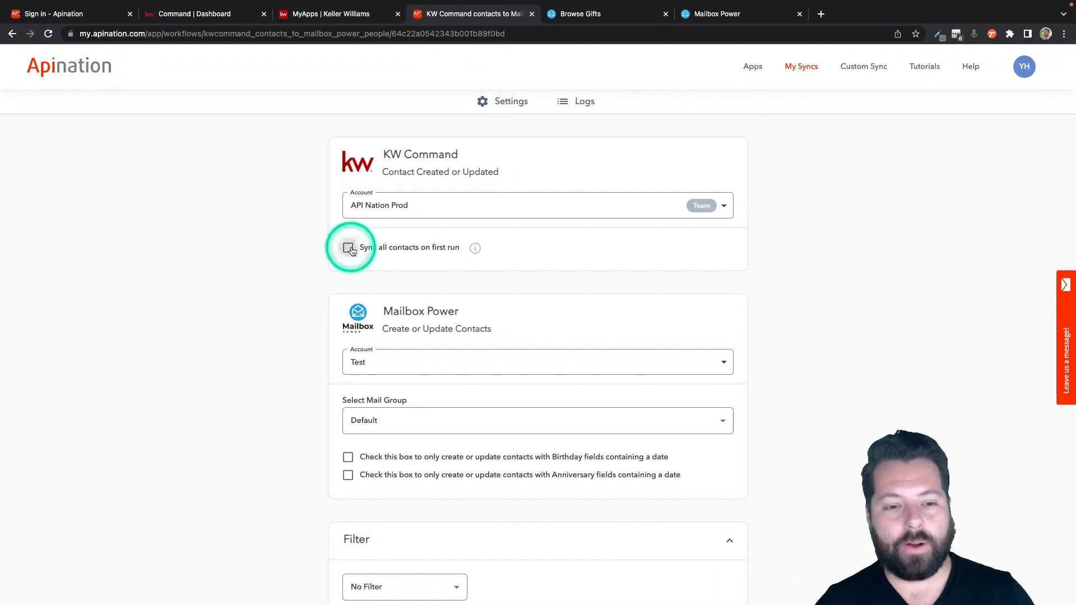
left_click(409, 359)
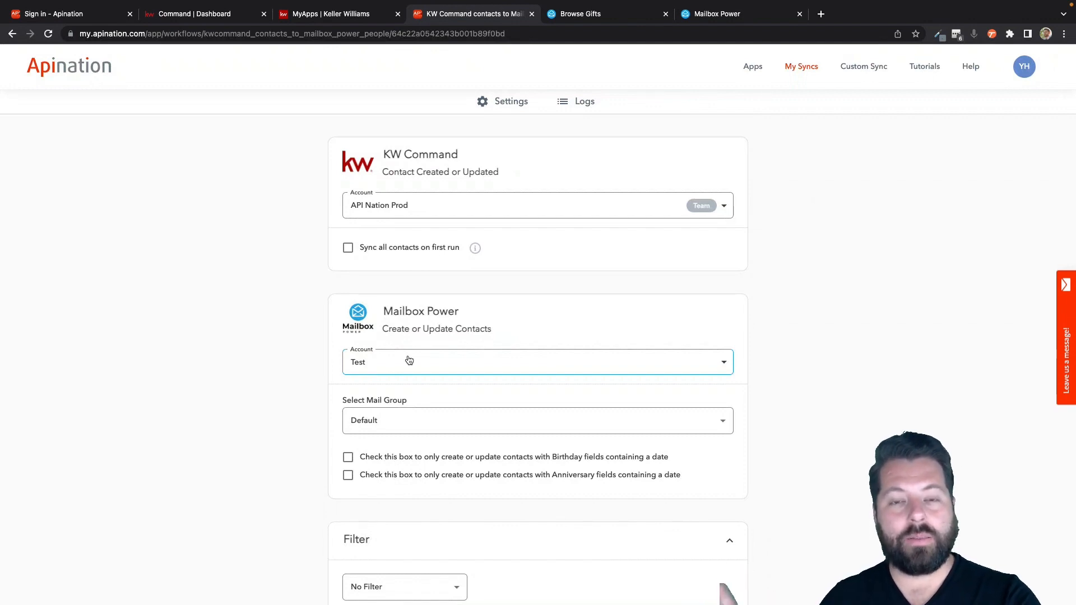
left_click(475, 402)
Step: Set the Mailbox Power mail group of the sync to "Thanks for the Listing"
scroll(475, 404, "down", 2)
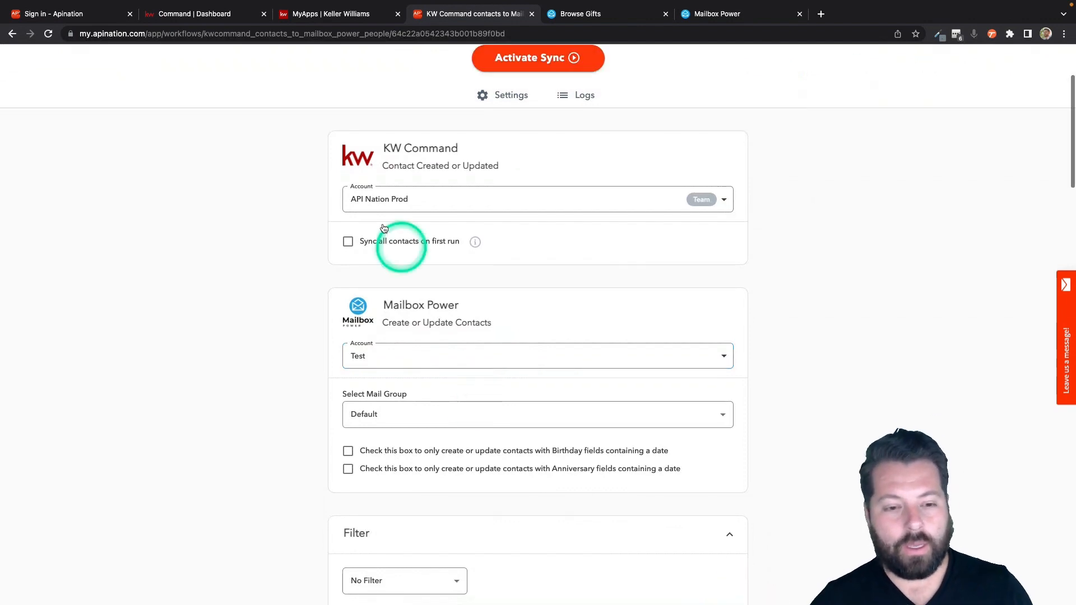
scroll(372, 323, "down", 1)
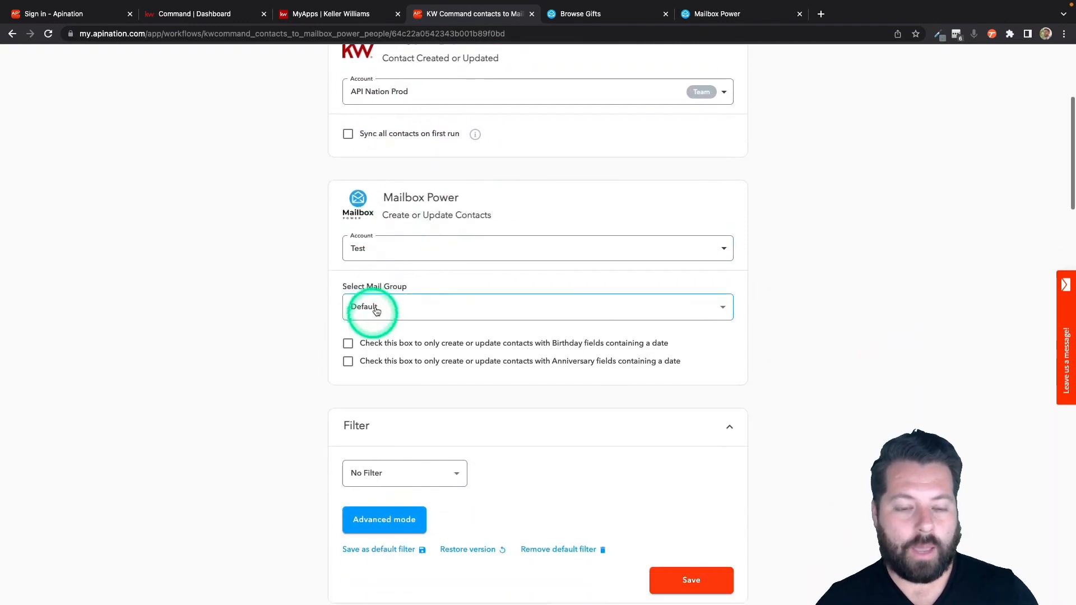
left_click(416, 311)
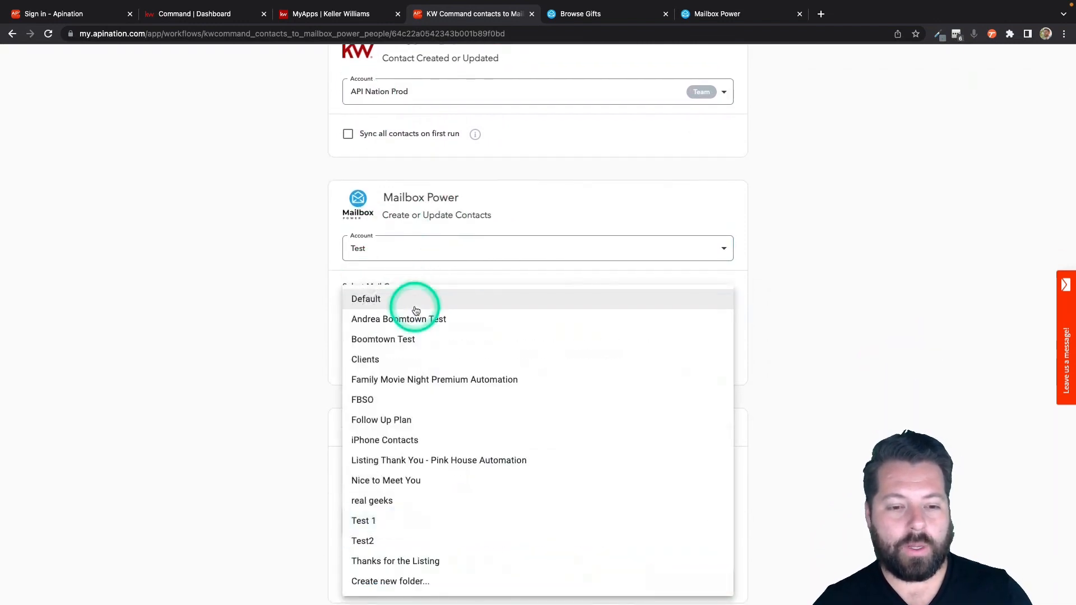
left_click(395, 561)
left_click(285, 416)
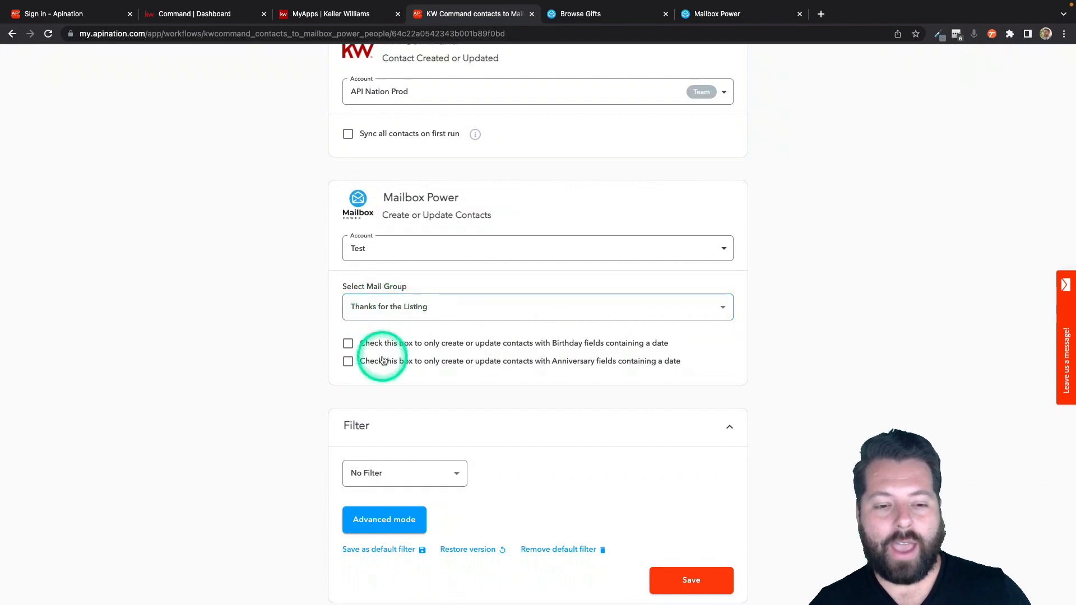
Step: Filter the sync to contacts whose Tags contains "ThanksListing" and save the filter
scroll(381, 359, "down", 3)
scroll(383, 360, "down", 1)
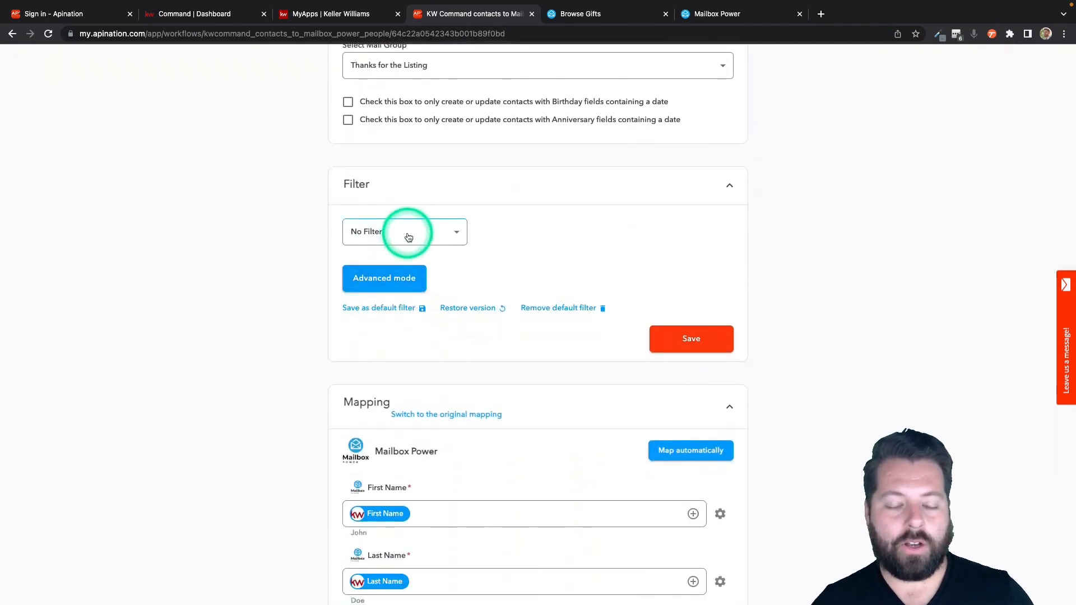
left_click(408, 233)
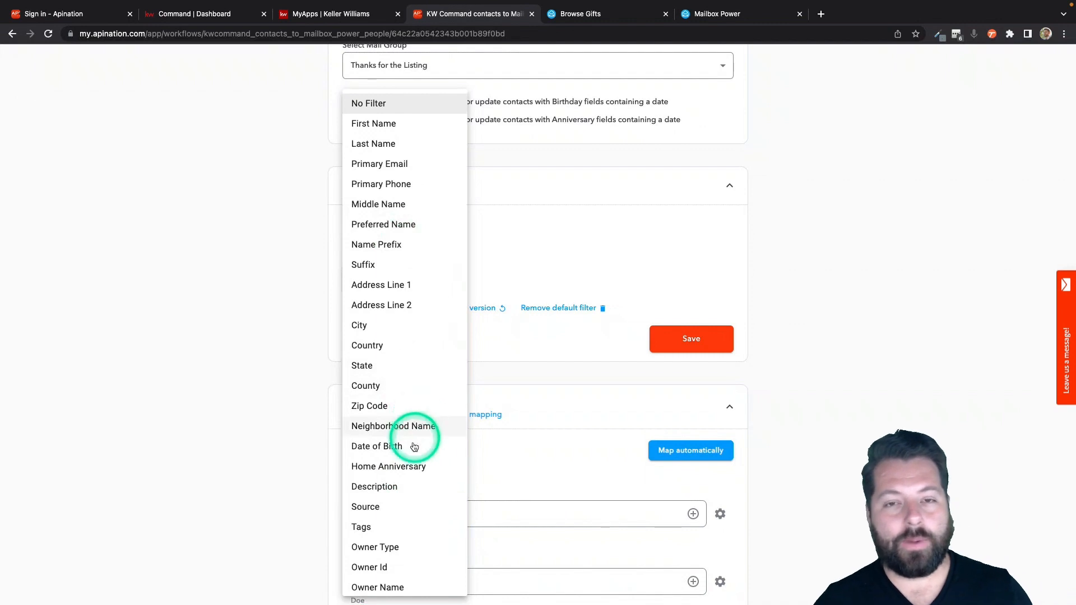
left_click(401, 526)
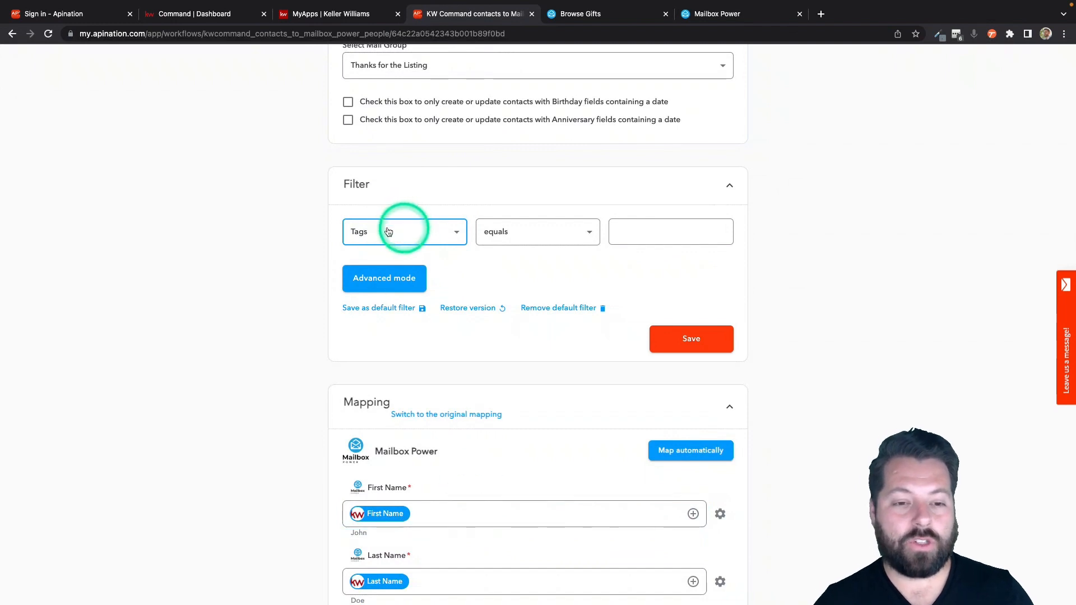
left_click(513, 234)
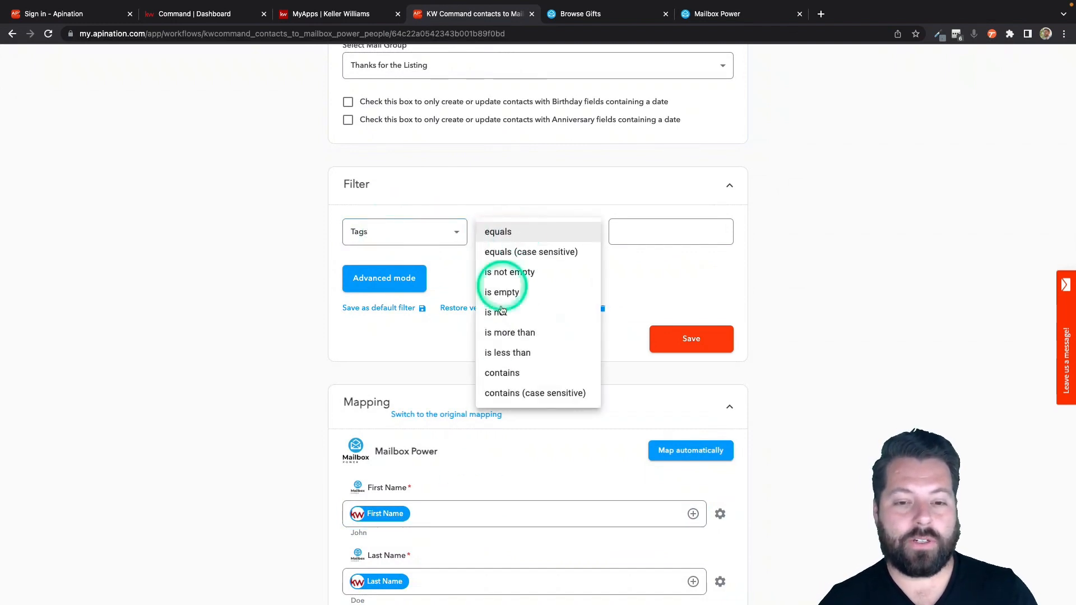
left_click(511, 378)
left_click(630, 232)
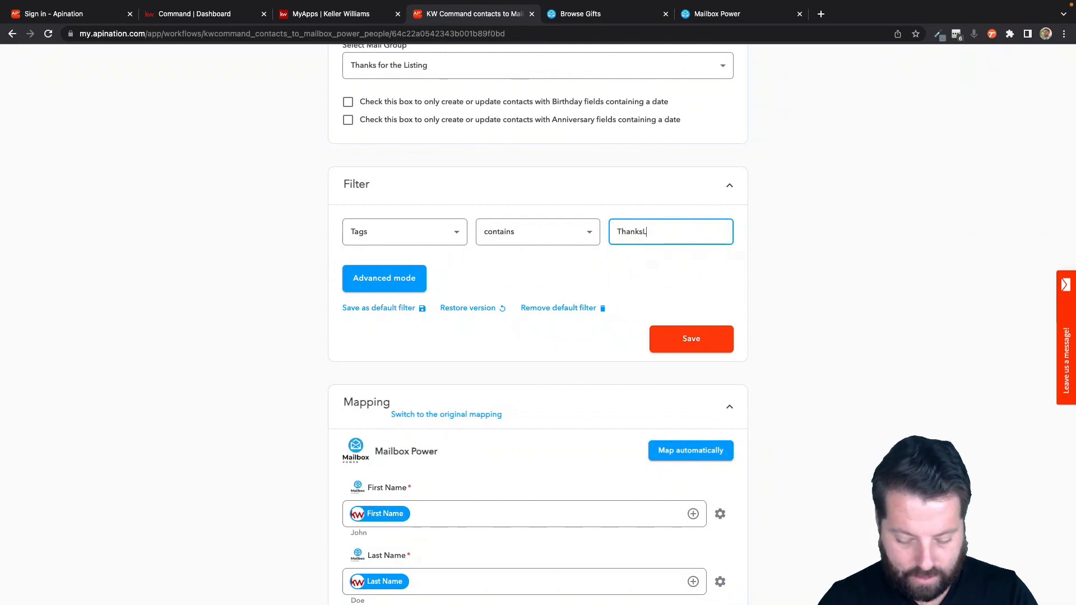
left_click(703, 274)
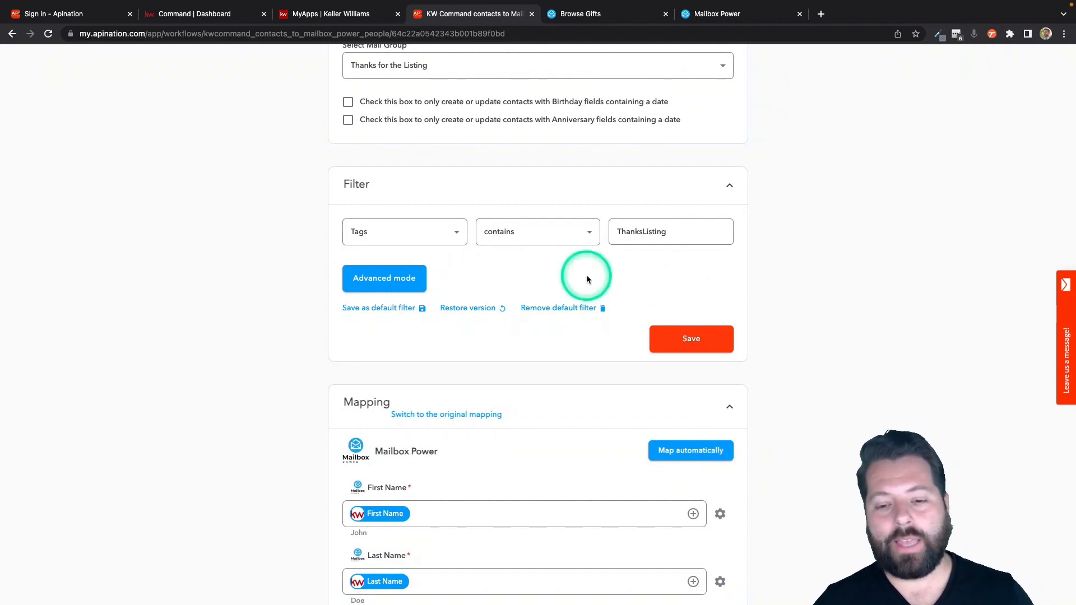
left_click(677, 330)
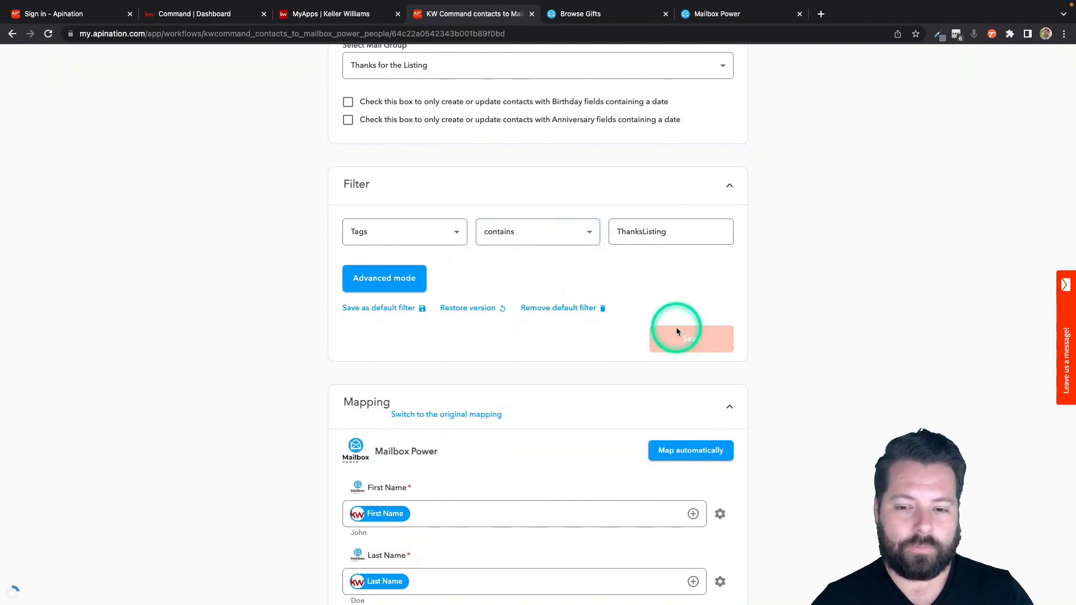
Step: Review the sync's mail group, tag filter and the mapping of KW Command fields to Mailbox Power contact fields
scroll(476, 232, "up", 4)
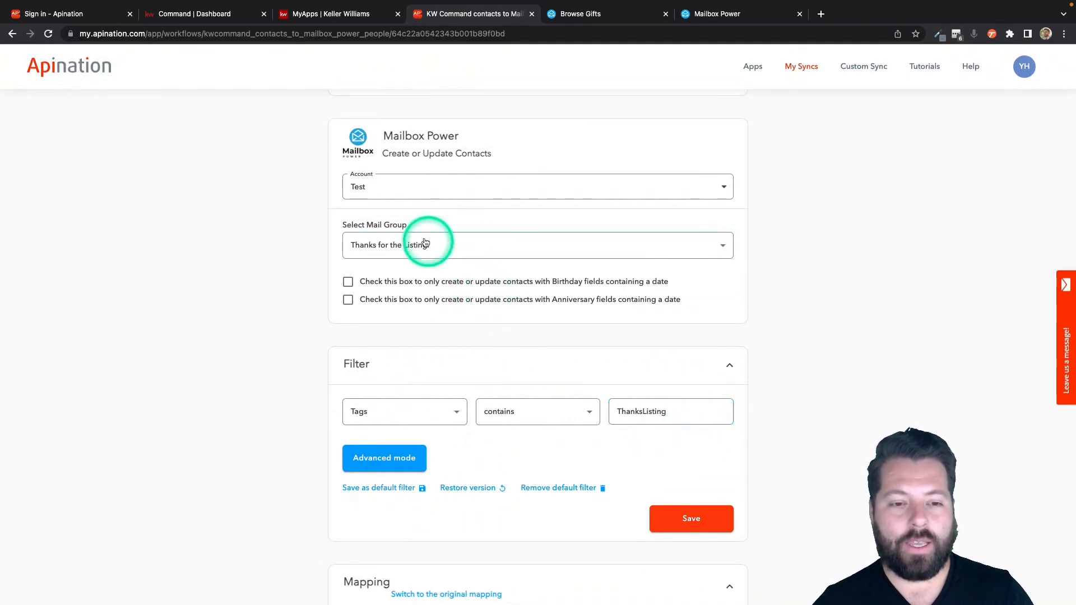
scroll(431, 230, "down", 1)
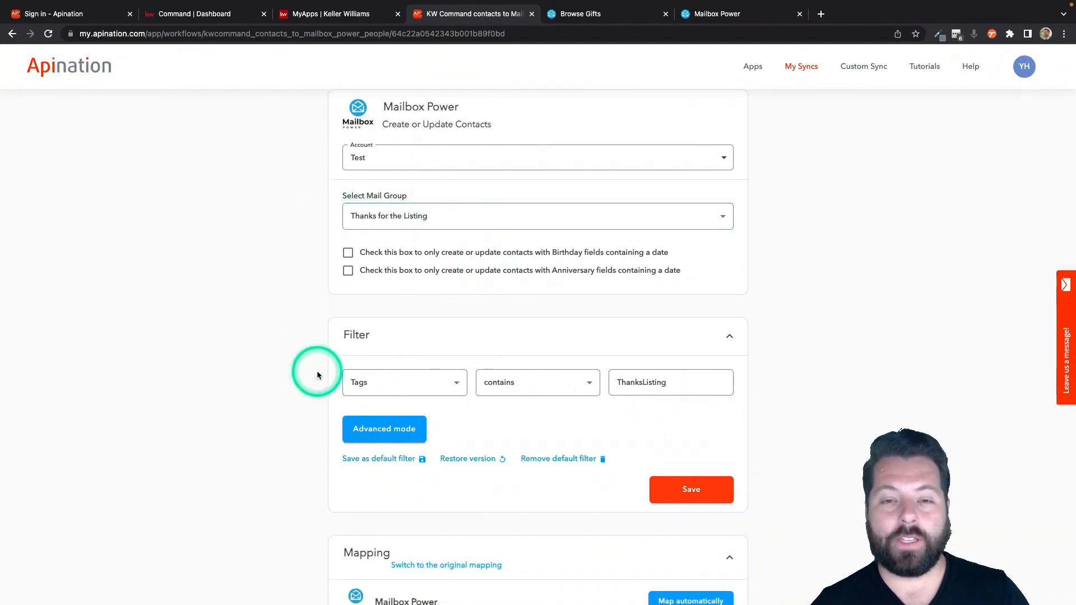
scroll(316, 374, "down", 4)
scroll(317, 373, "down", 7)
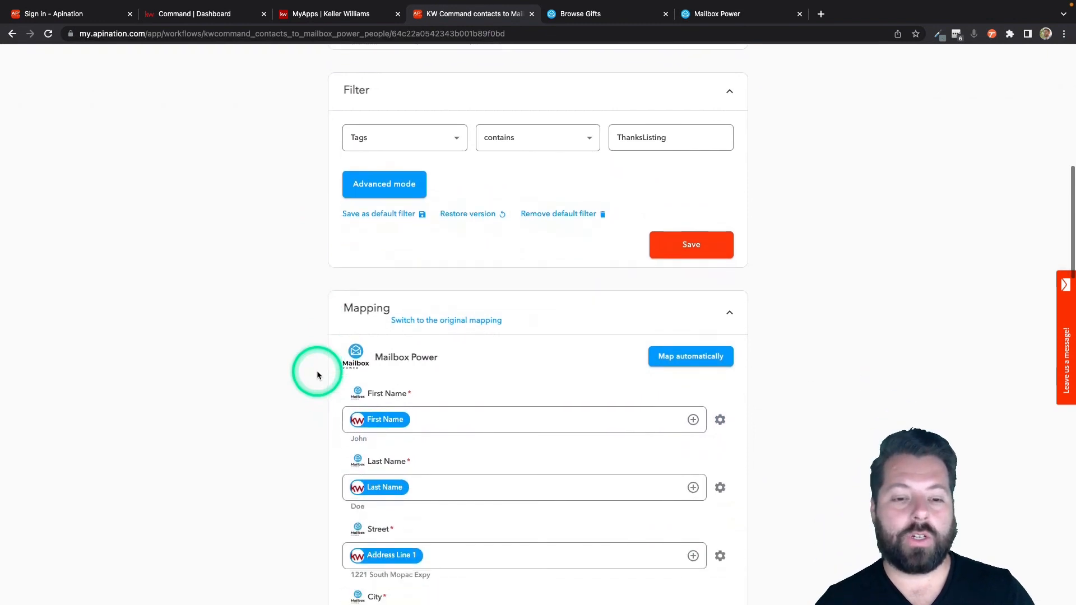
left_click(360, 160)
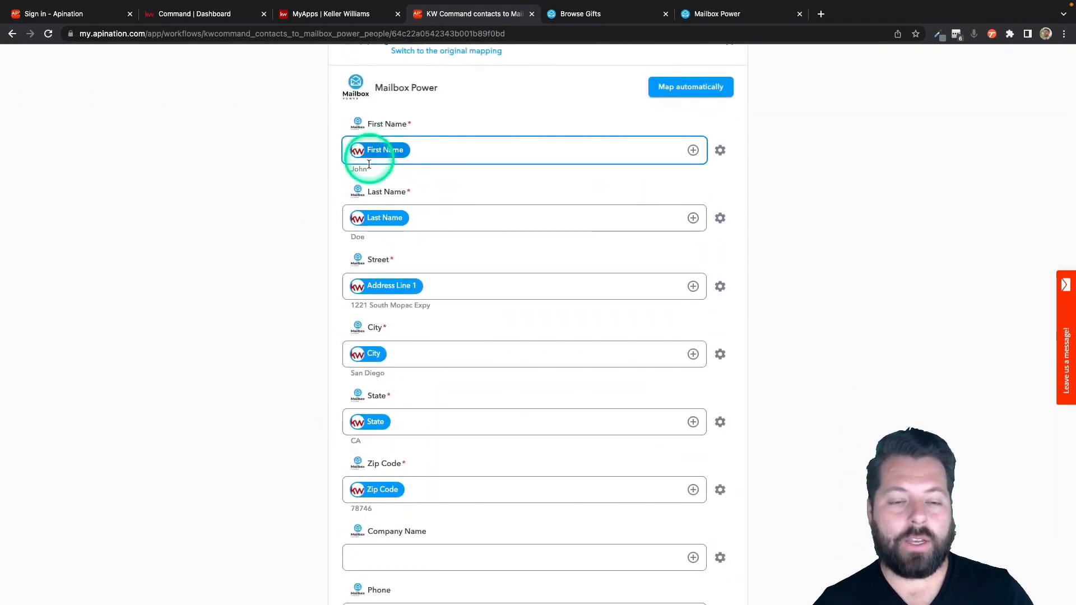
left_click(384, 218)
left_click(384, 244)
scroll(385, 245, "down", 2)
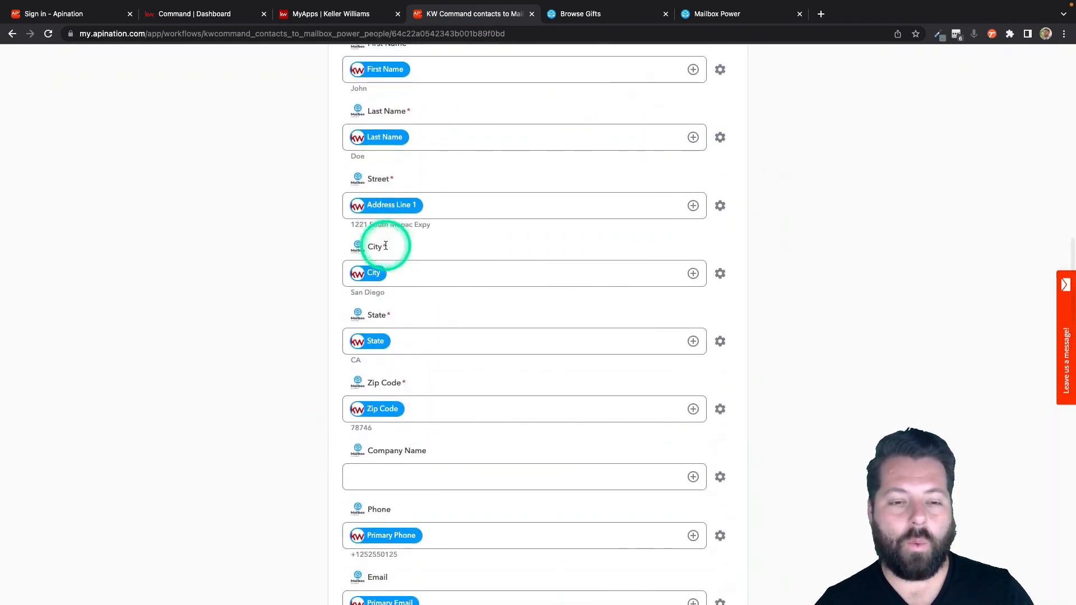
Step: Check the name, address, phone, email, birthday and anniversary mappings, continuing through the remaining contact fields to Country
left_click(384, 68)
left_click(384, 136)
left_click(385, 206)
left_click(374, 277)
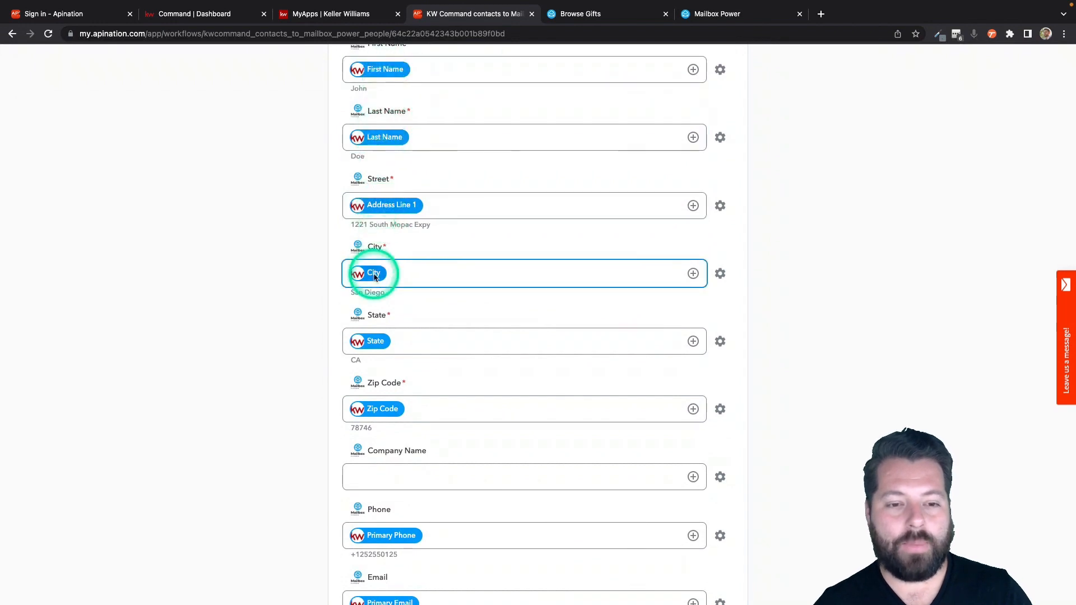
left_click(374, 341)
left_click(375, 414)
scroll(375, 426, "down", 3)
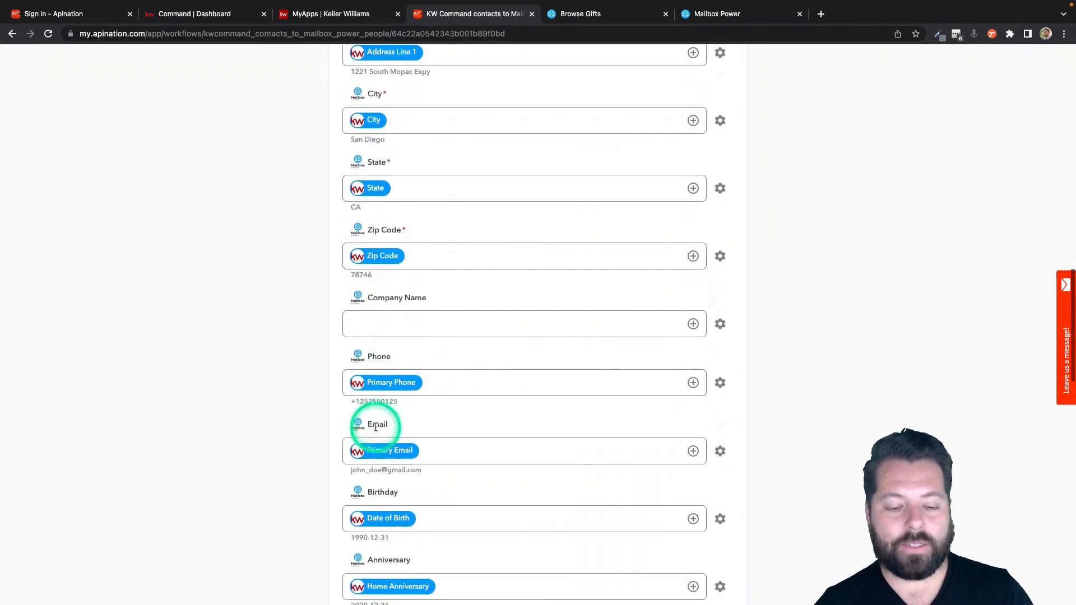
scroll(375, 426, "down", 7)
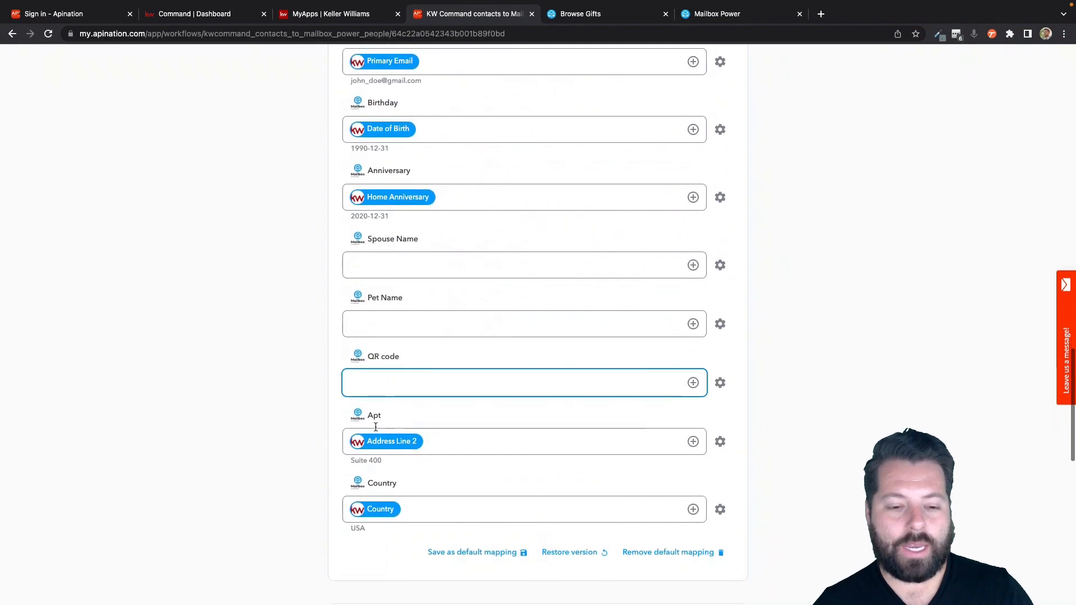
Step: Turn on the KW Command contacts to Mailbox Power people sync and activate the Listing Thank You - Pink House automation in Mailbox Power
scroll(375, 427, "up", 15)
left_click(544, 213)
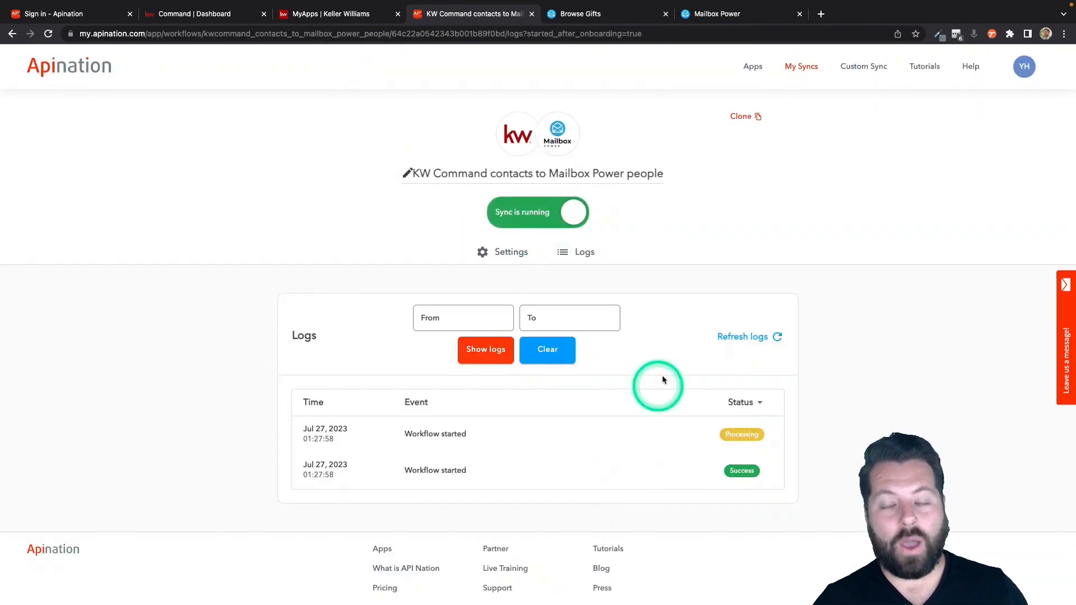
left_click(715, 16)
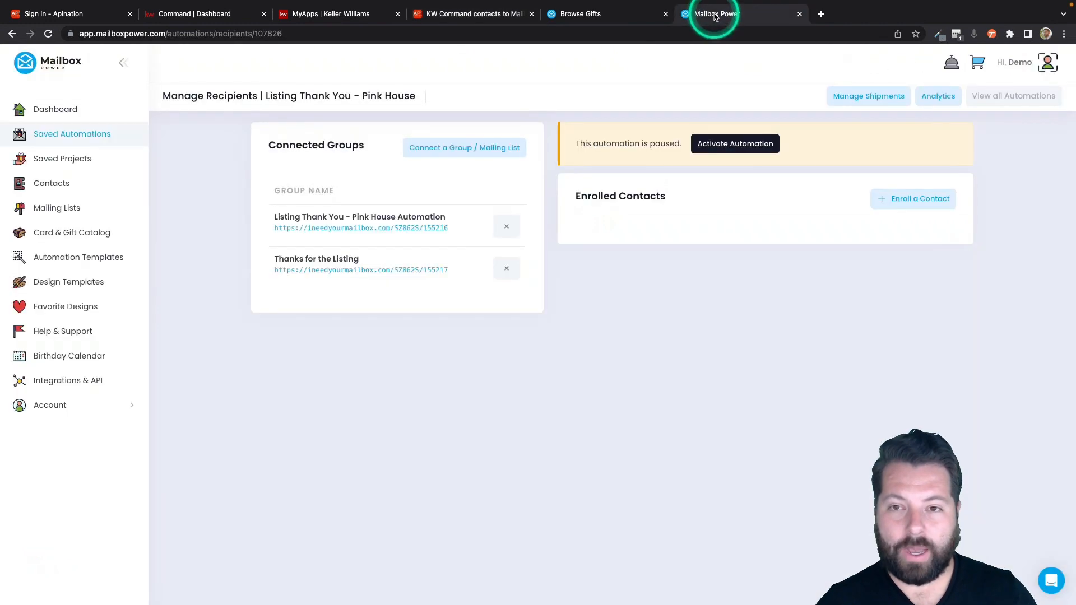
left_click(748, 147)
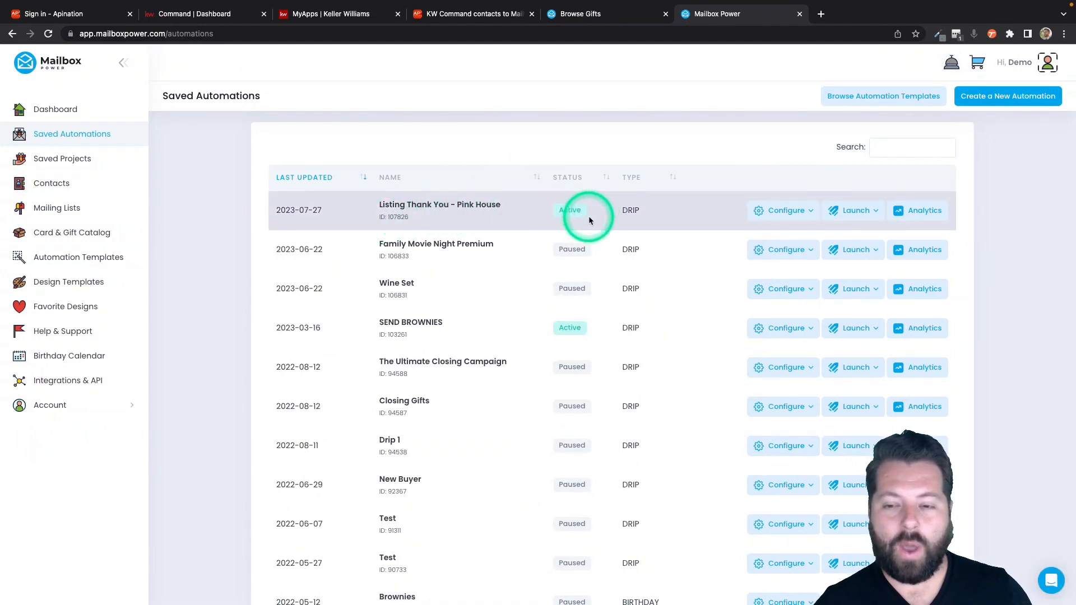
Step: Switch to KW Command, open the contact in the fifth row of the contacts list and check its home and mailing addresses
left_click(204, 15)
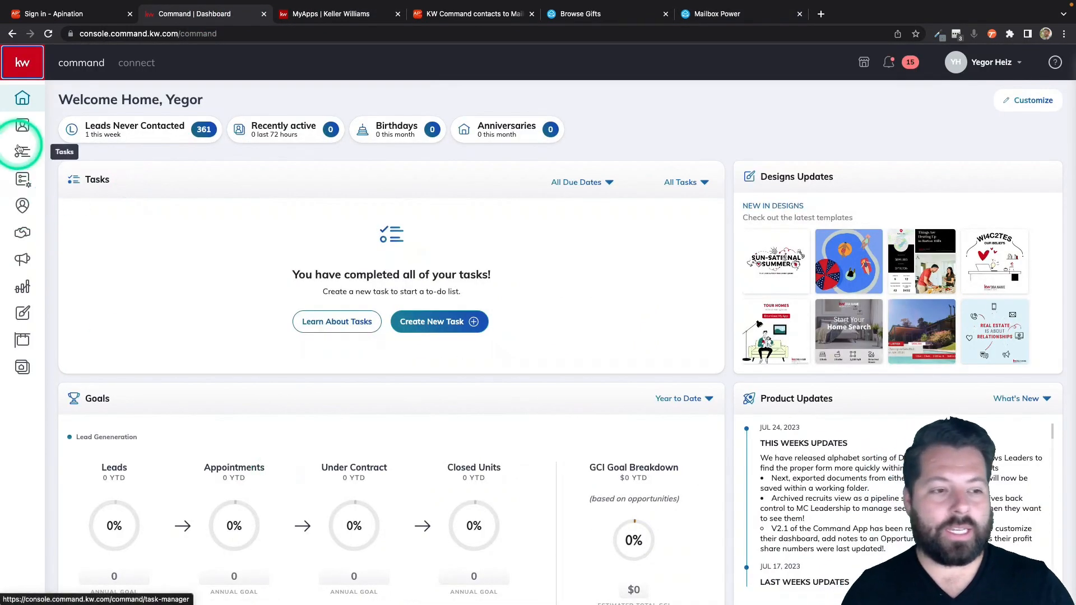
left_click(23, 125)
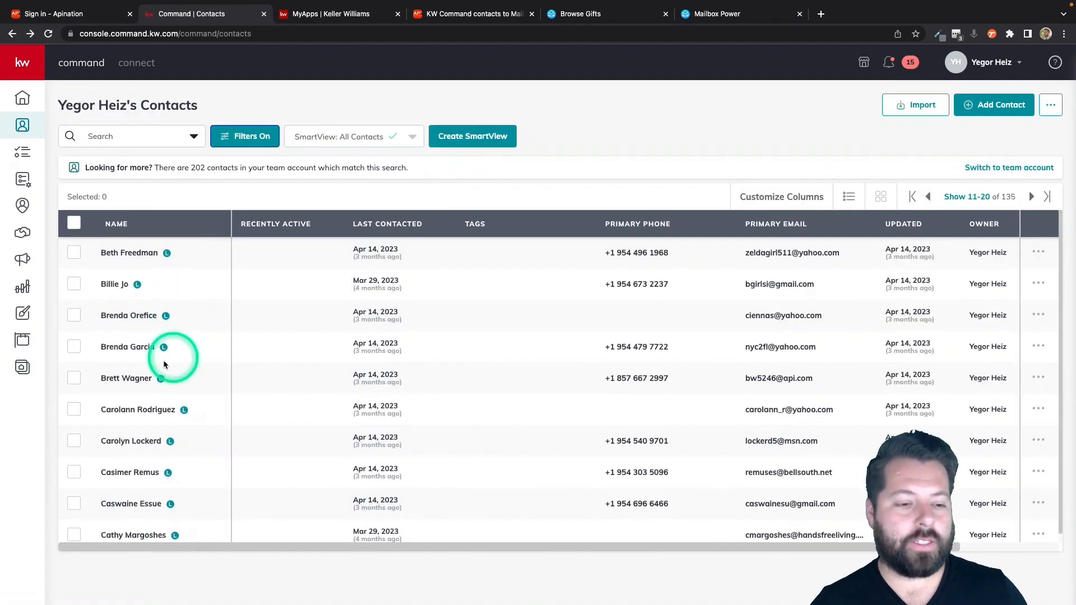
left_click(128, 378)
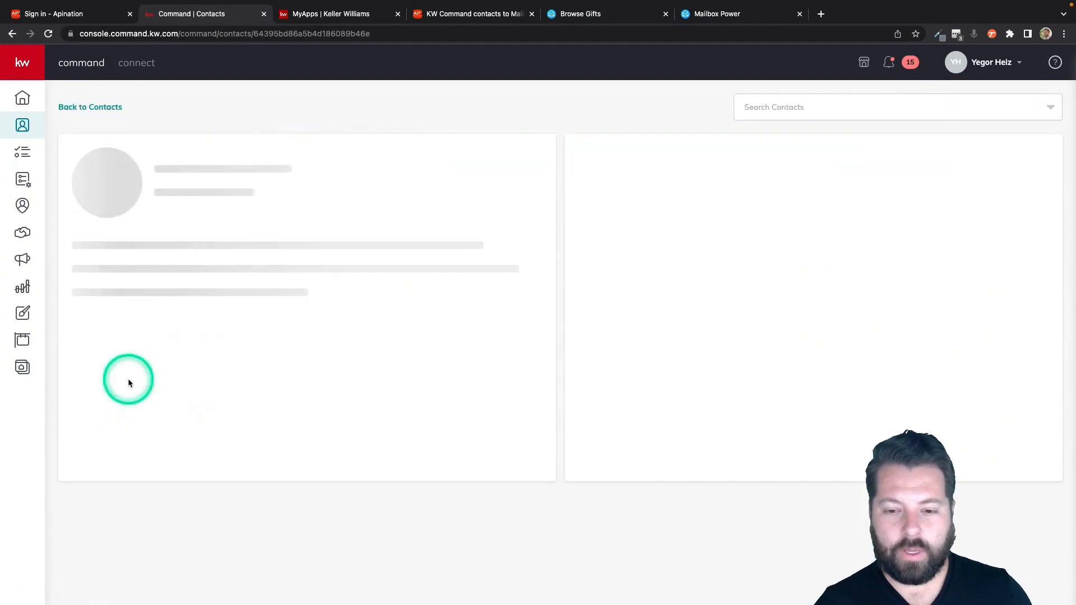
scroll(435, 158, "down", 5)
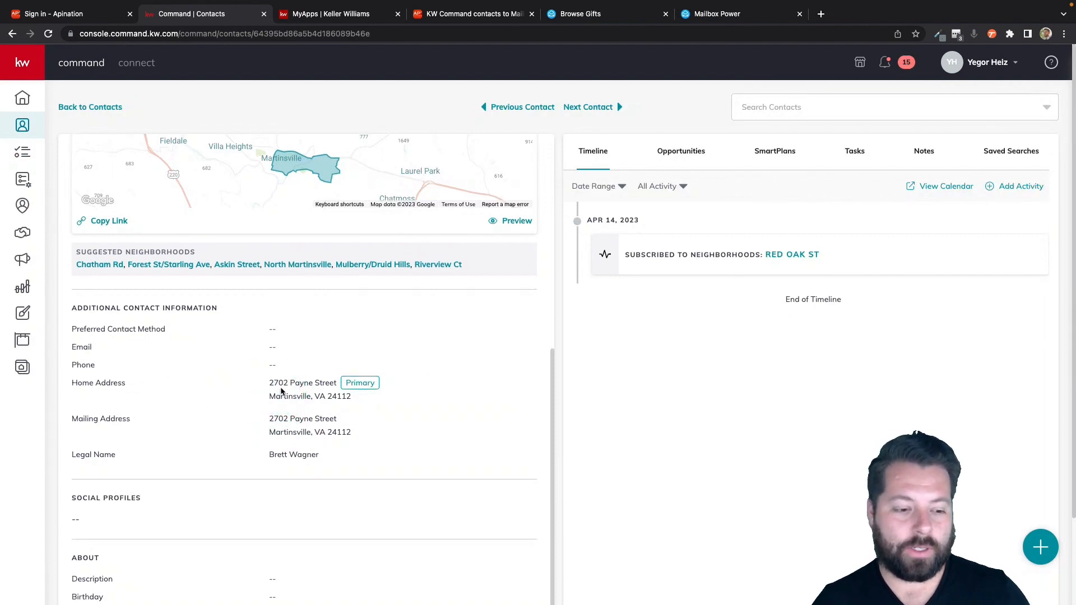
Step: Edit the open contact to add a new custom tag "ThanksListing" in the default color, and save the contact
scroll(281, 391, "up", 6)
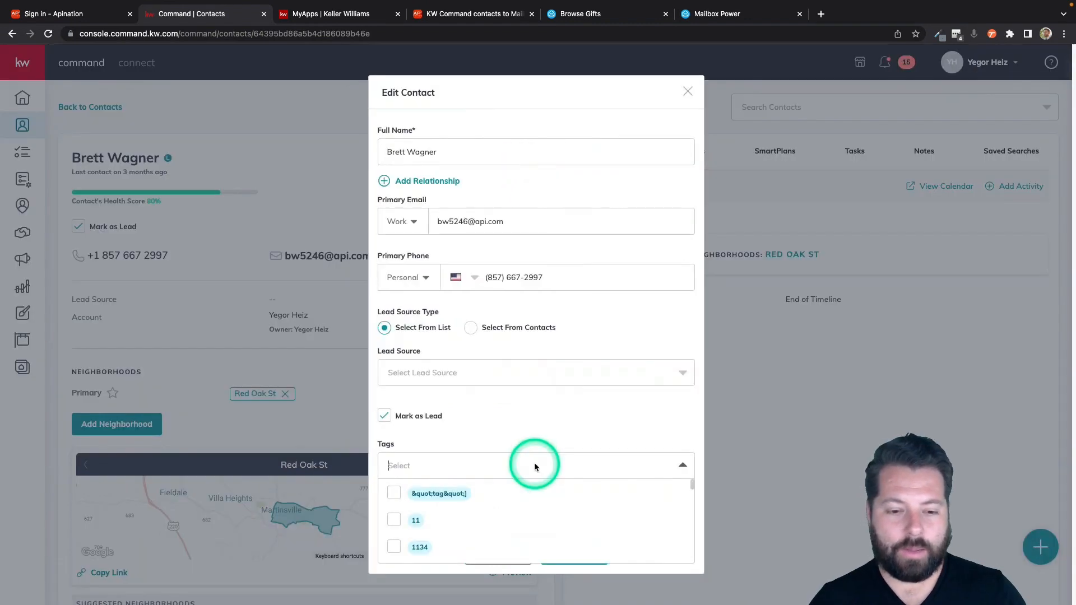
type("ThanksL")
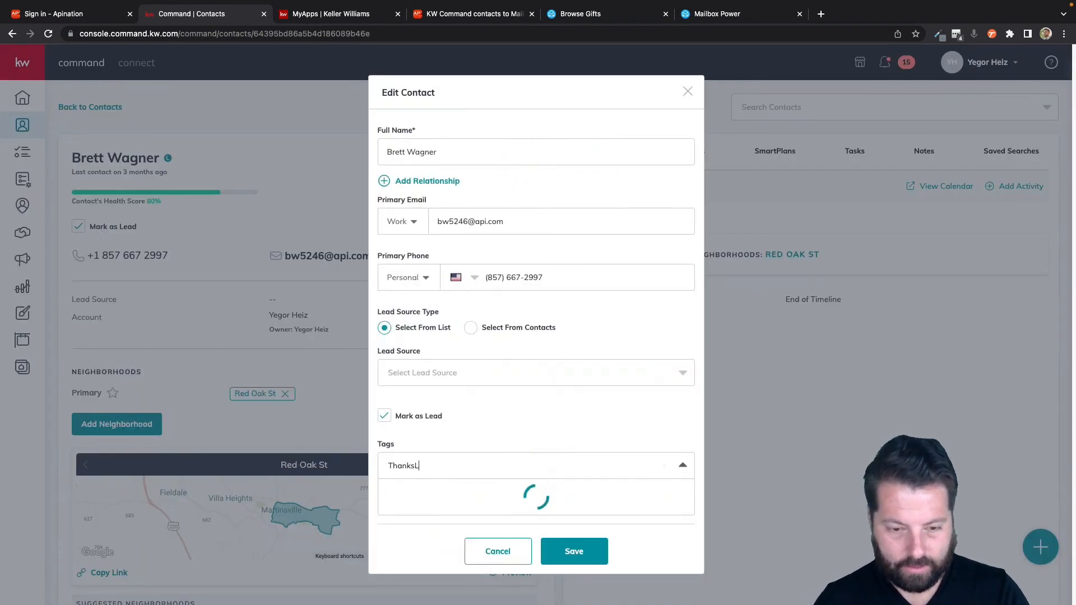
type("isting")
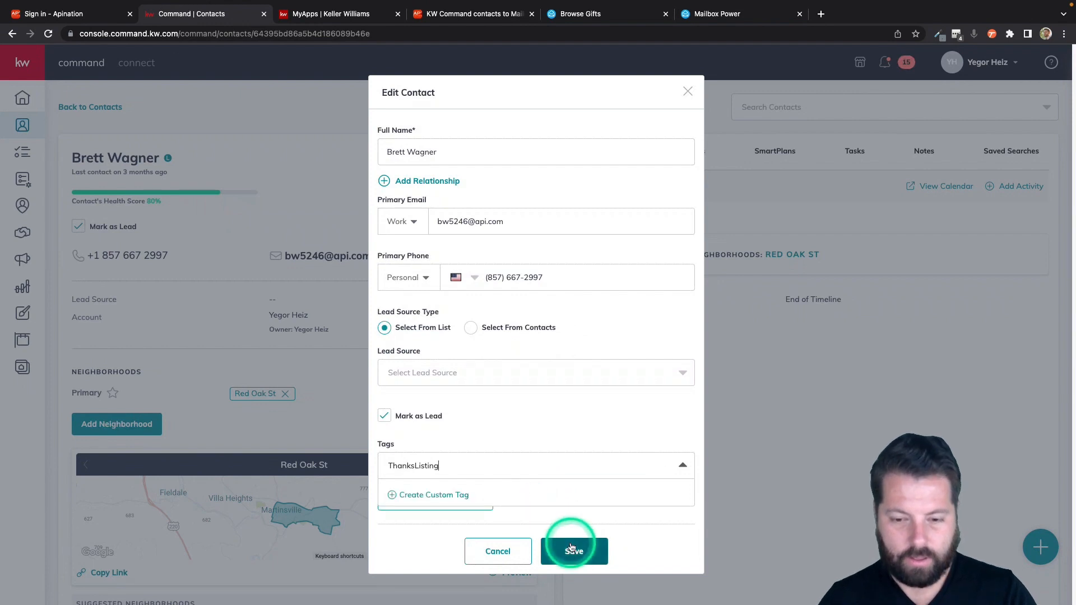
left_click(464, 498)
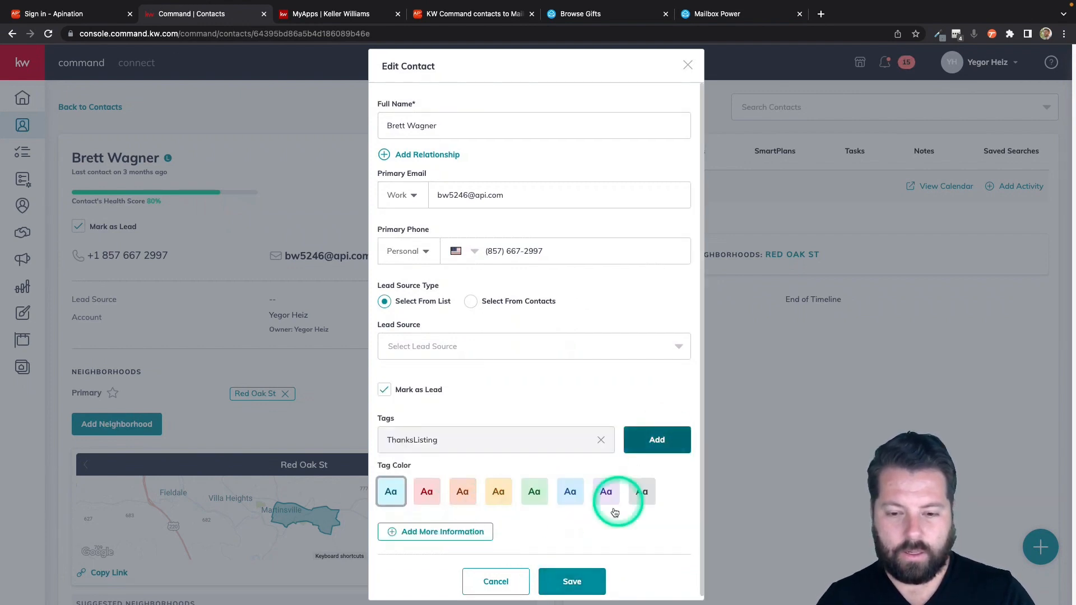
left_click(658, 440)
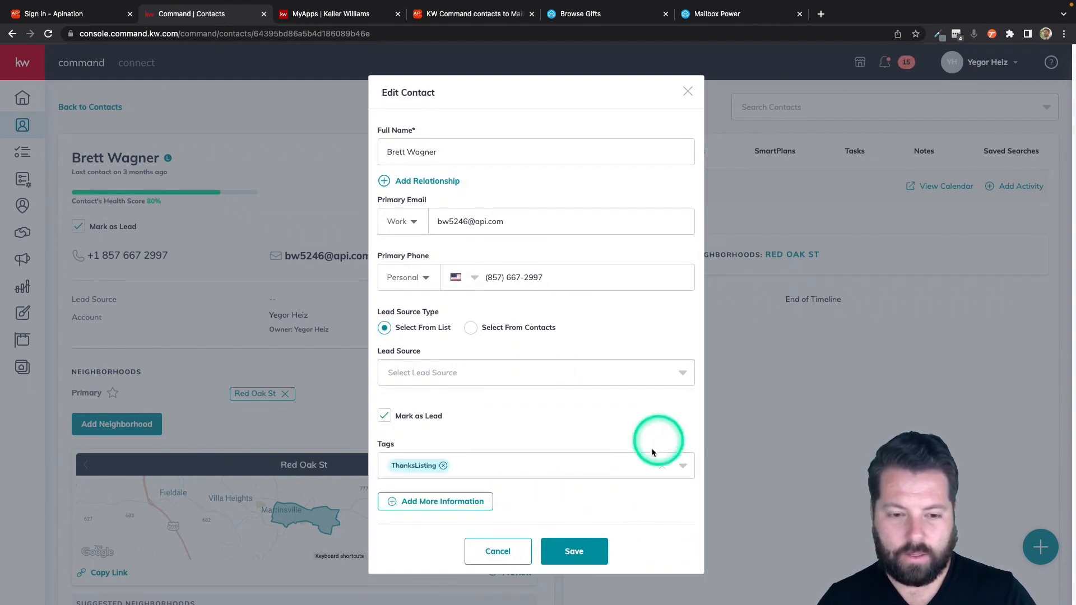
left_click(591, 551)
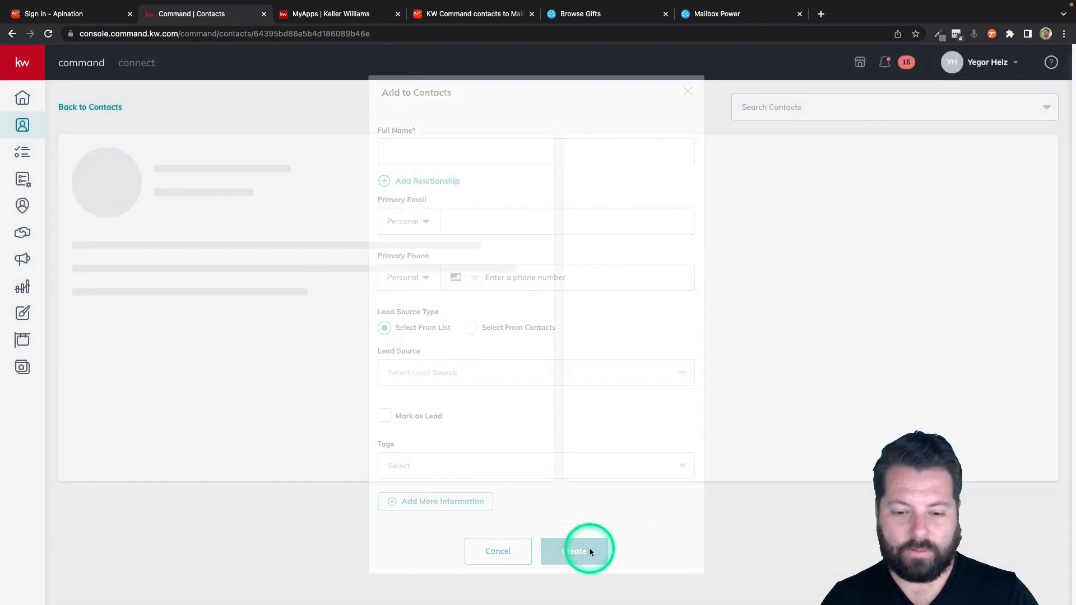